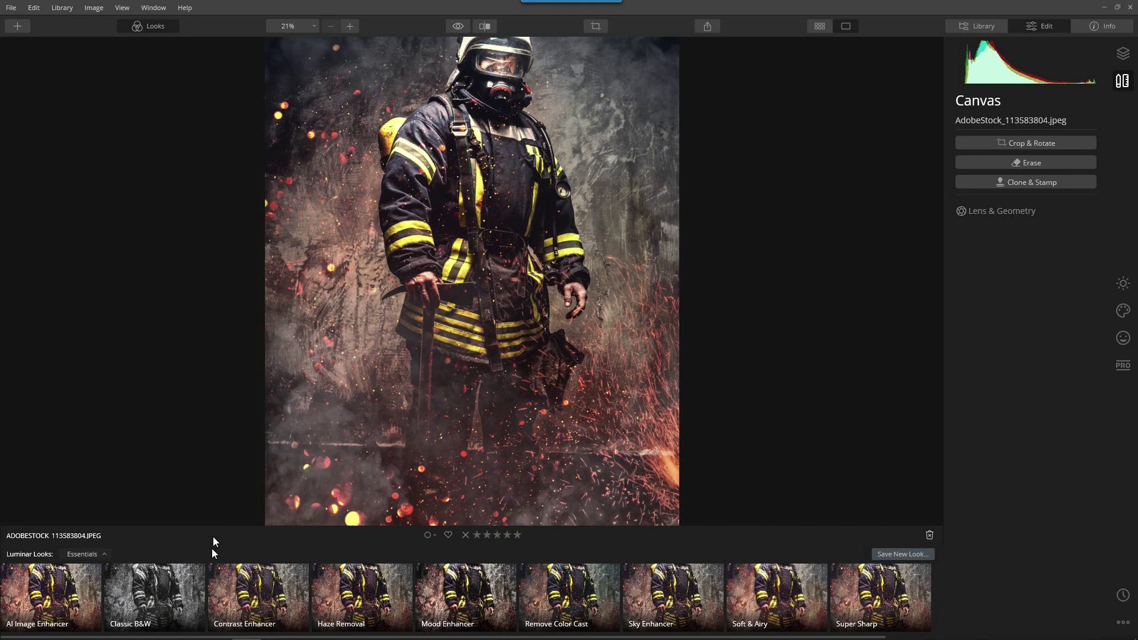
# Step: Apply the AI Image Enhancer look to the firefighter photo, try its amount at 62, and return it to 100
pyautogui.click(85, 573)
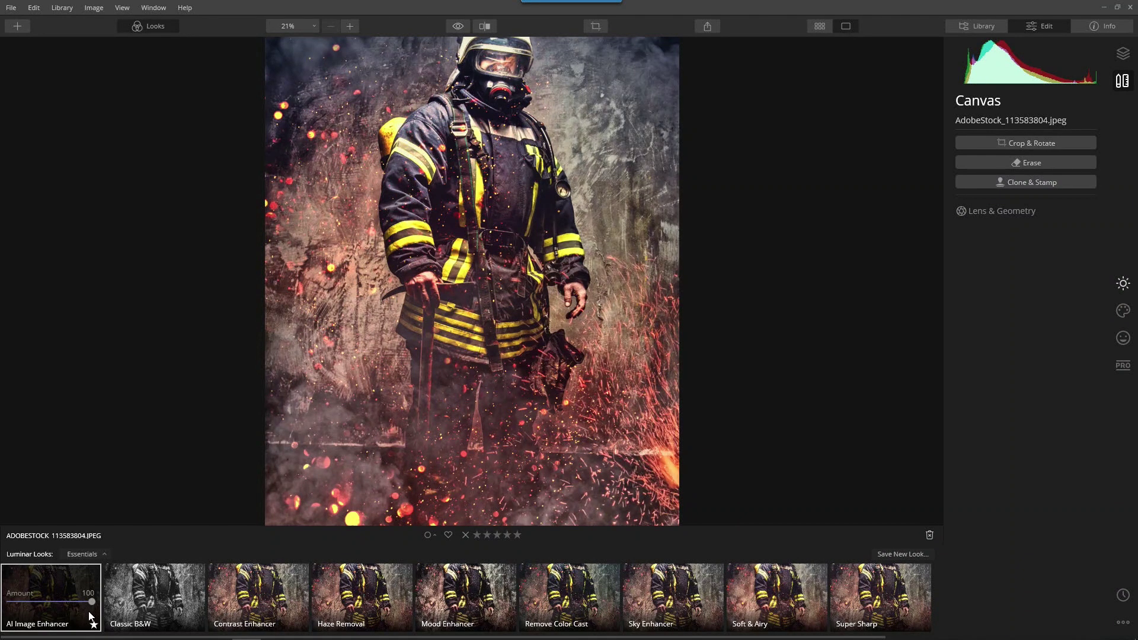
pyautogui.moveTo(92, 602); pyautogui.dragTo(62, 595)
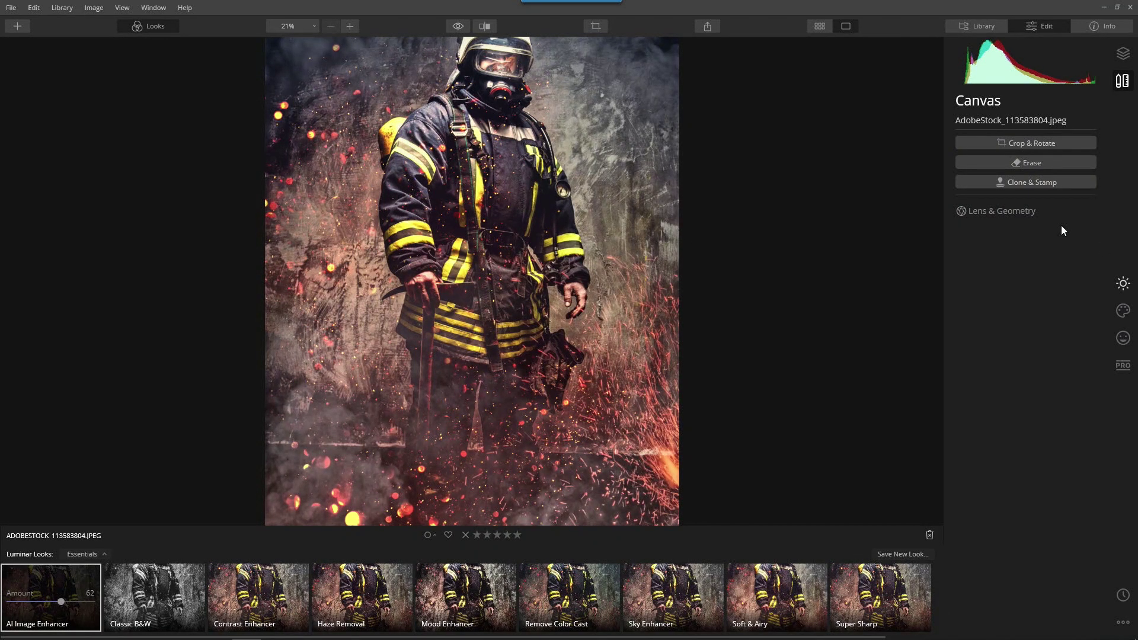
pyautogui.click(1131, 56)
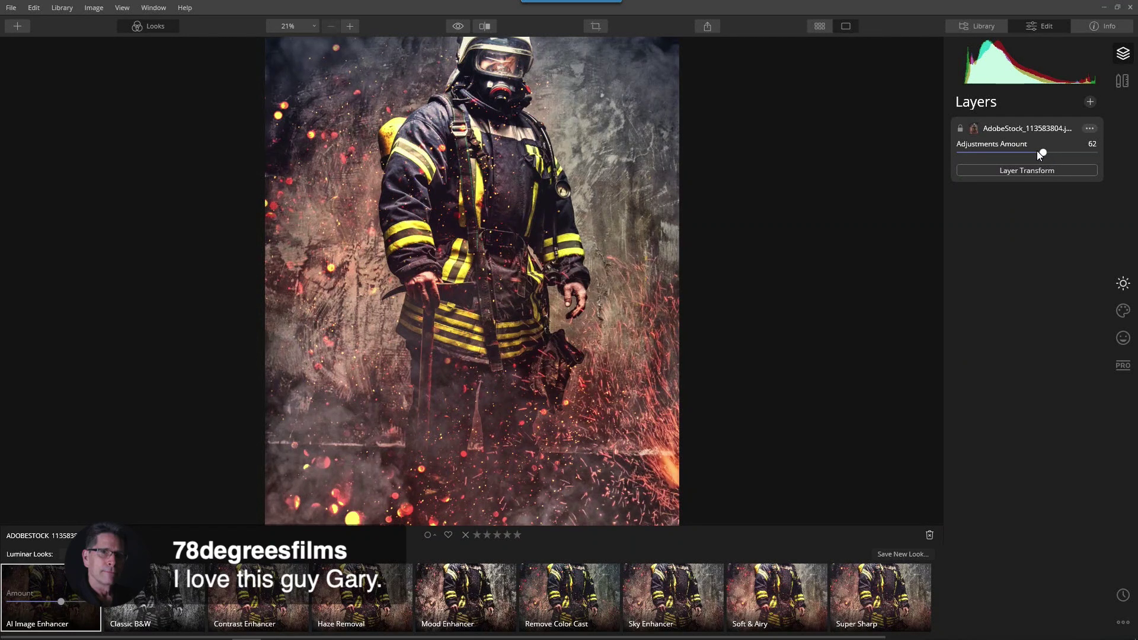
pyautogui.click(1123, 283)
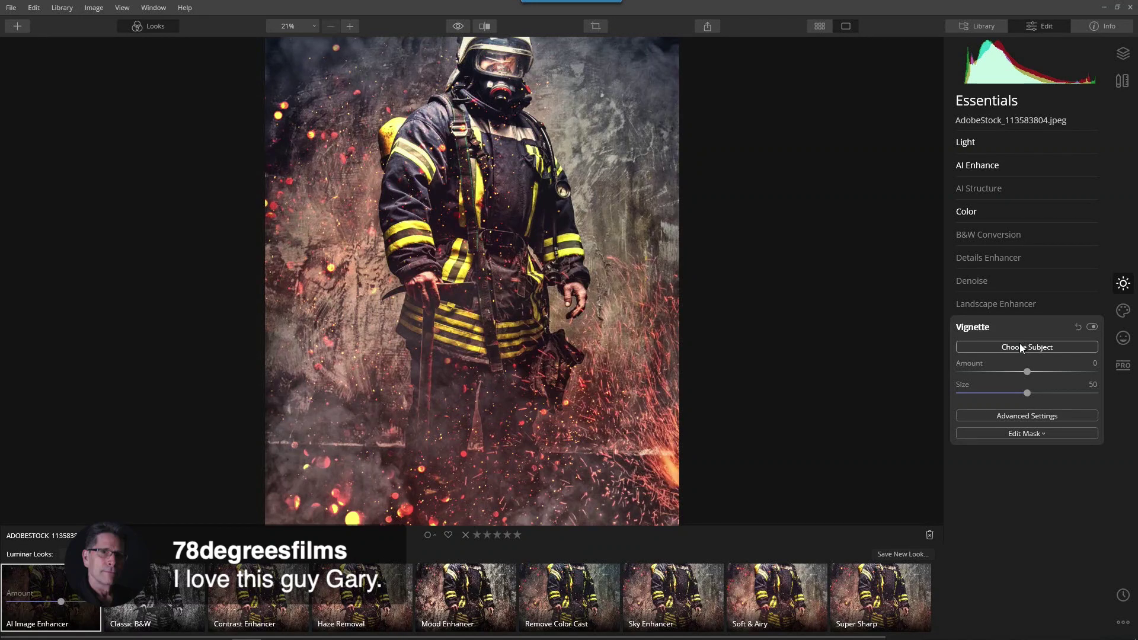
pyautogui.click(1124, 53)
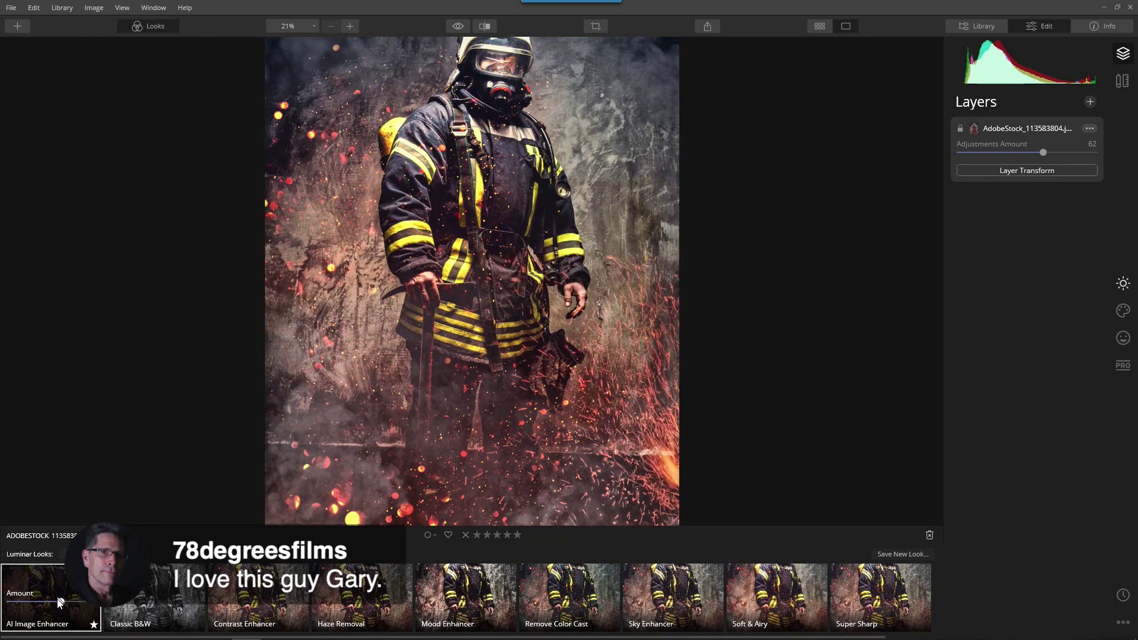
pyautogui.moveTo(61, 602); pyautogui.dragTo(89, 601)
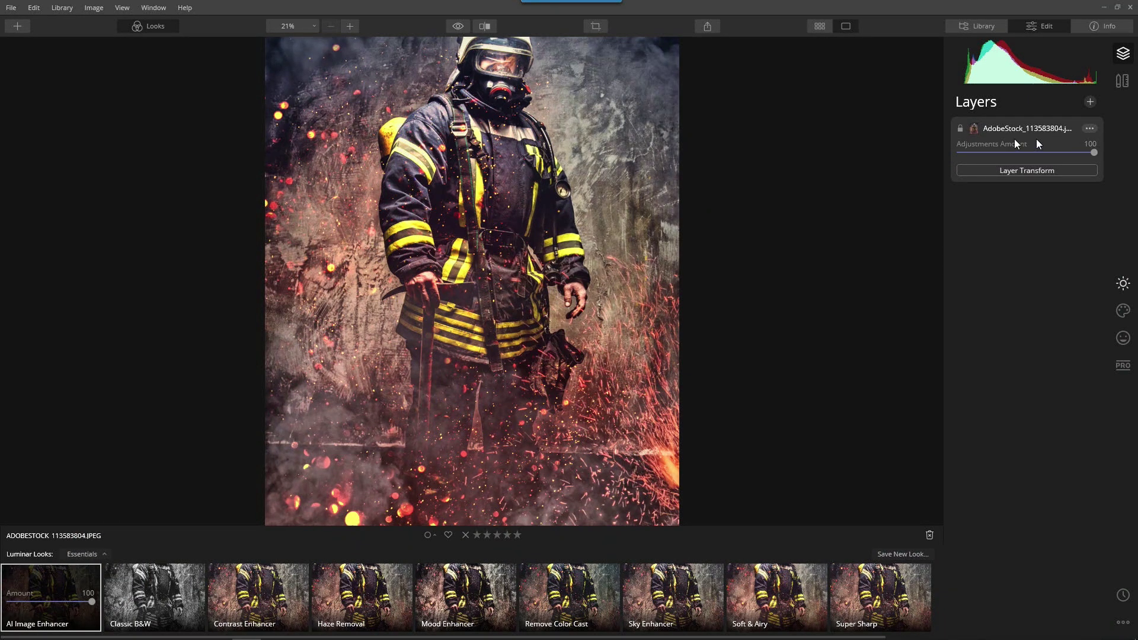
# Step: Set the photo's AI Accent to 43 and its Light shadows to -22
pyautogui.click(1133, 282)
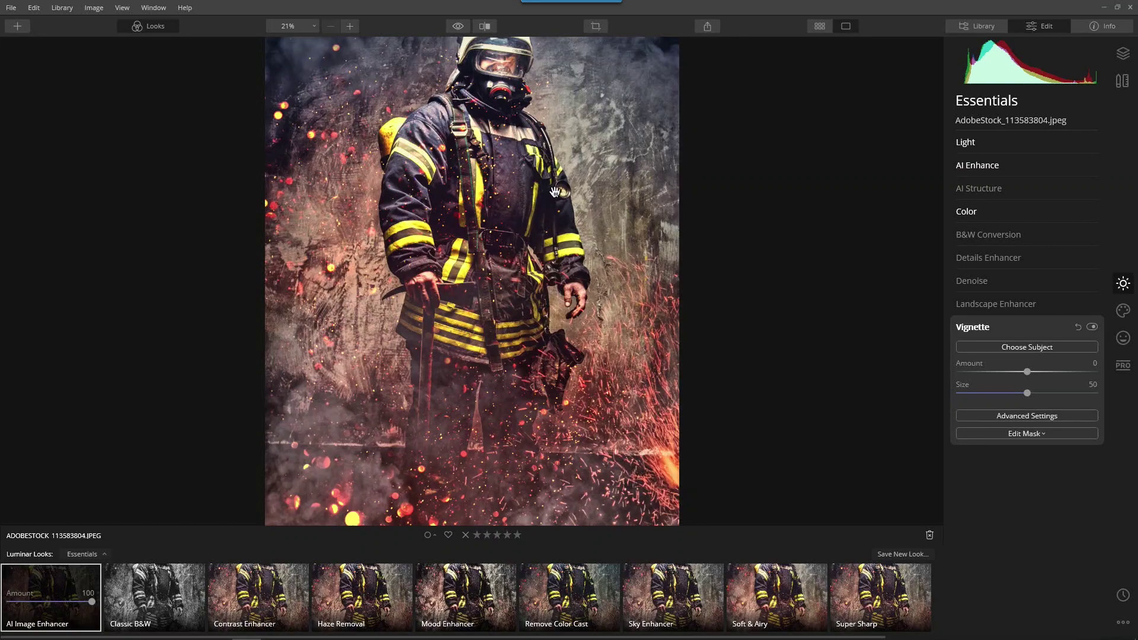
pyautogui.scroll(3, 585, 93)
pyautogui.scroll(-4, 585, 93)
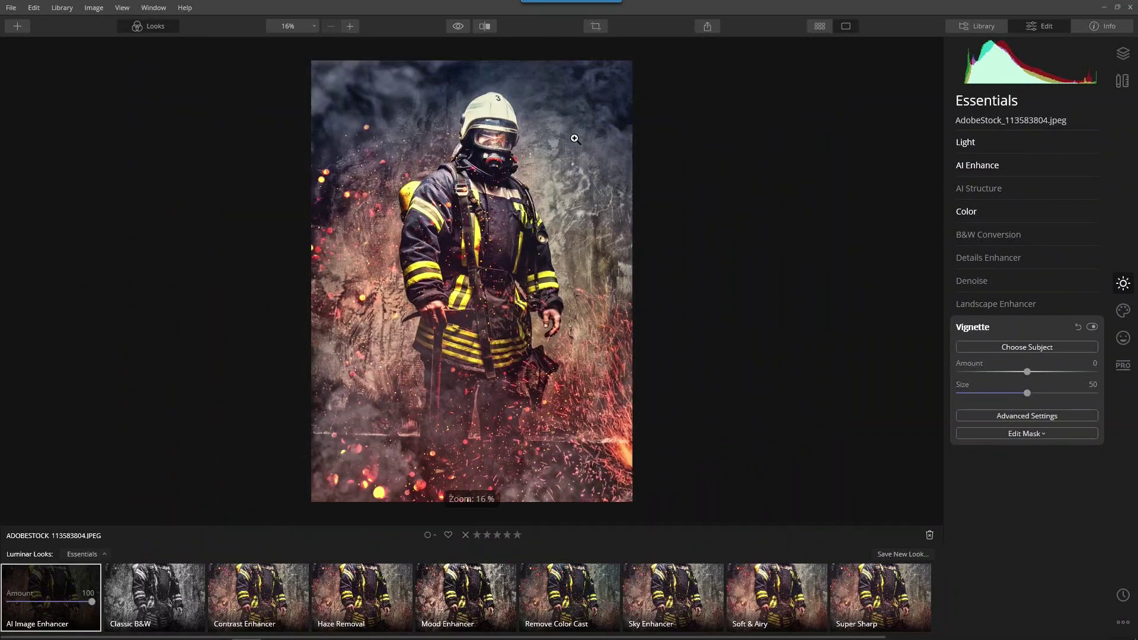
pyautogui.click(973, 165)
pyautogui.moveTo(1045, 192); pyautogui.dragTo(1019, 191)
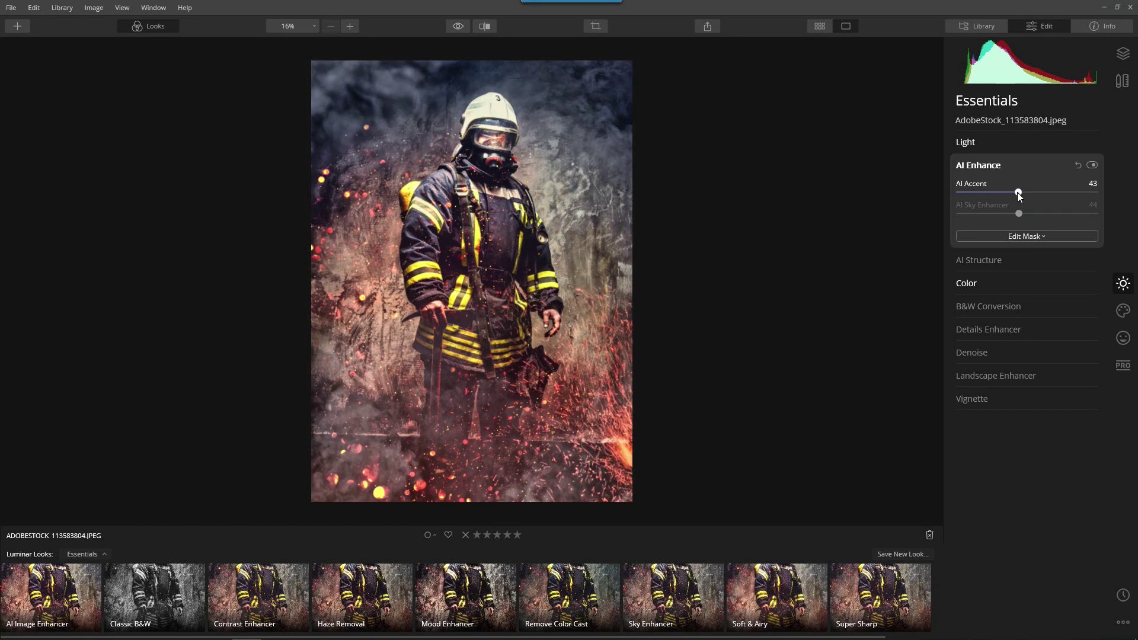
pyautogui.click(966, 143)
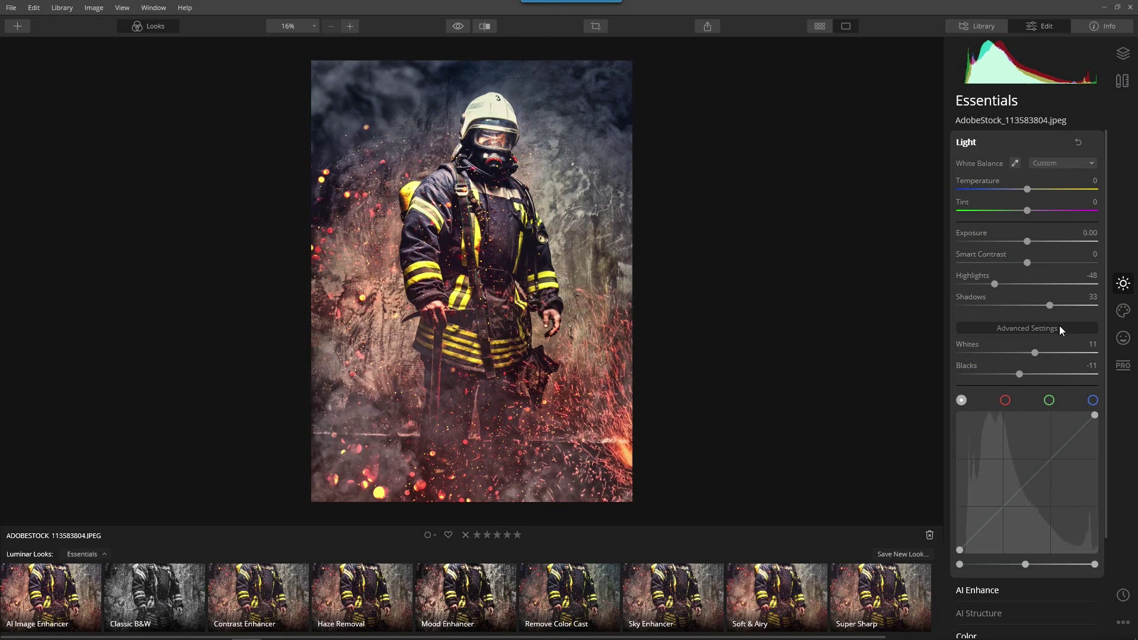
pyautogui.moveTo(1050, 305); pyautogui.dragTo(1007, 315)
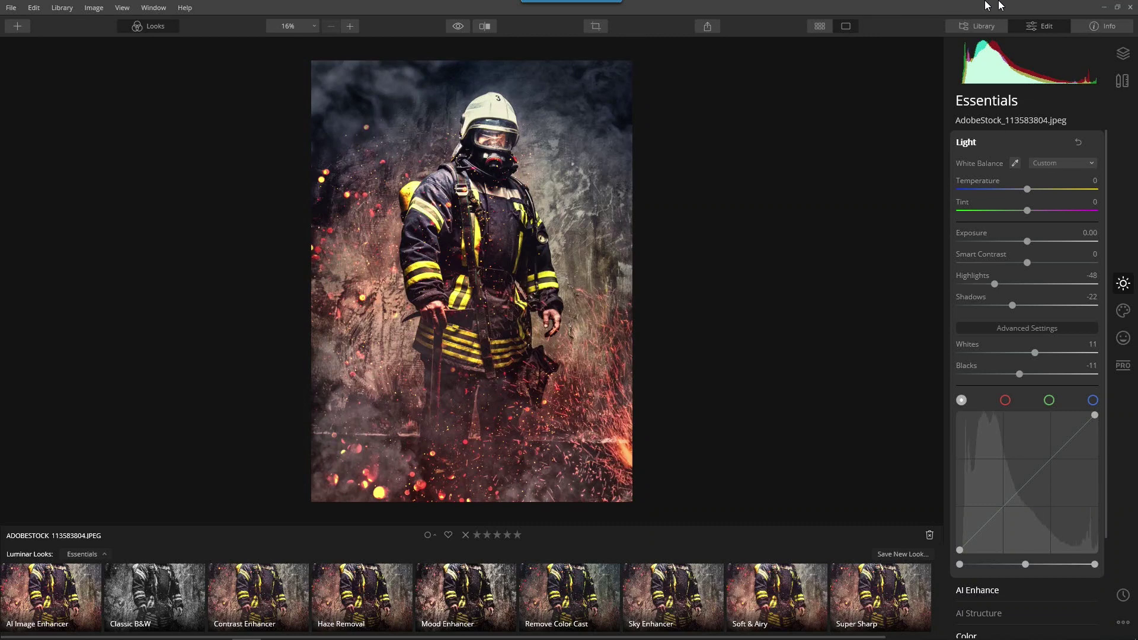
# Step: Add rain 6.jpg from the Free Image Overlays folder as a new image layer above the firefighter photo
pyautogui.click(1120, 60)
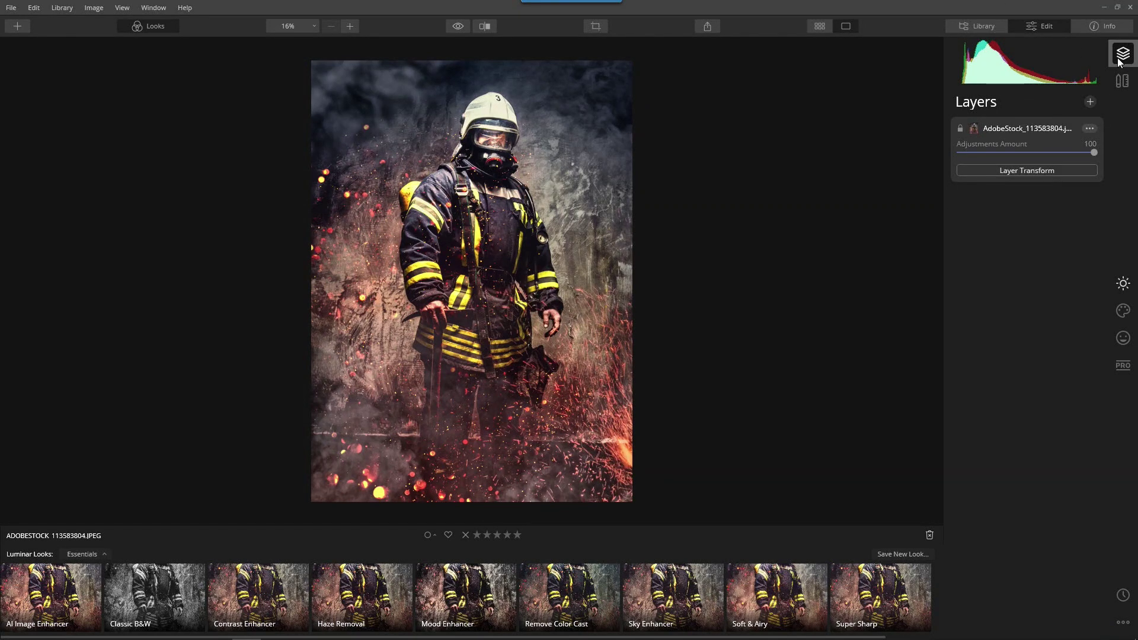
pyautogui.click(1091, 103)
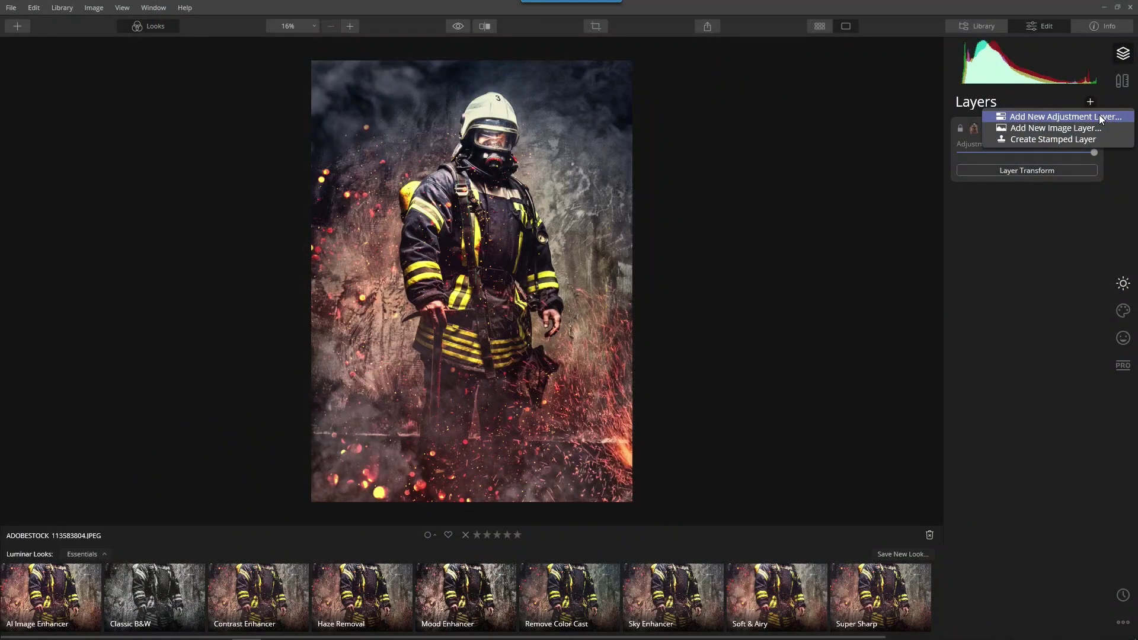
pyautogui.click(1048, 129)
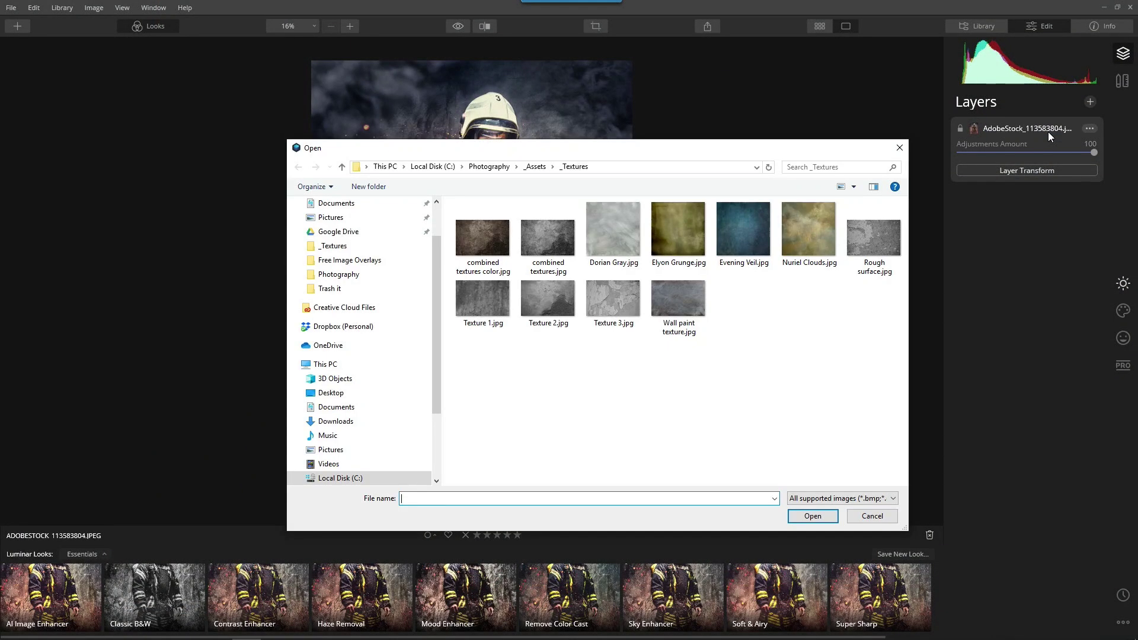
pyautogui.click(545, 168)
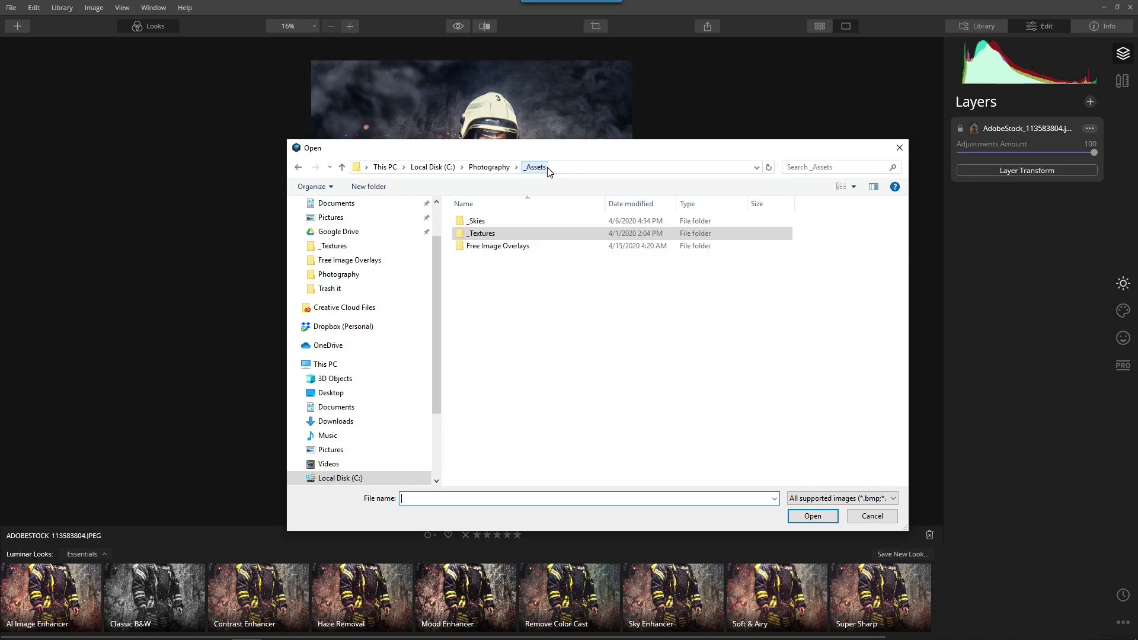
pyautogui.doubleClick(511, 248)
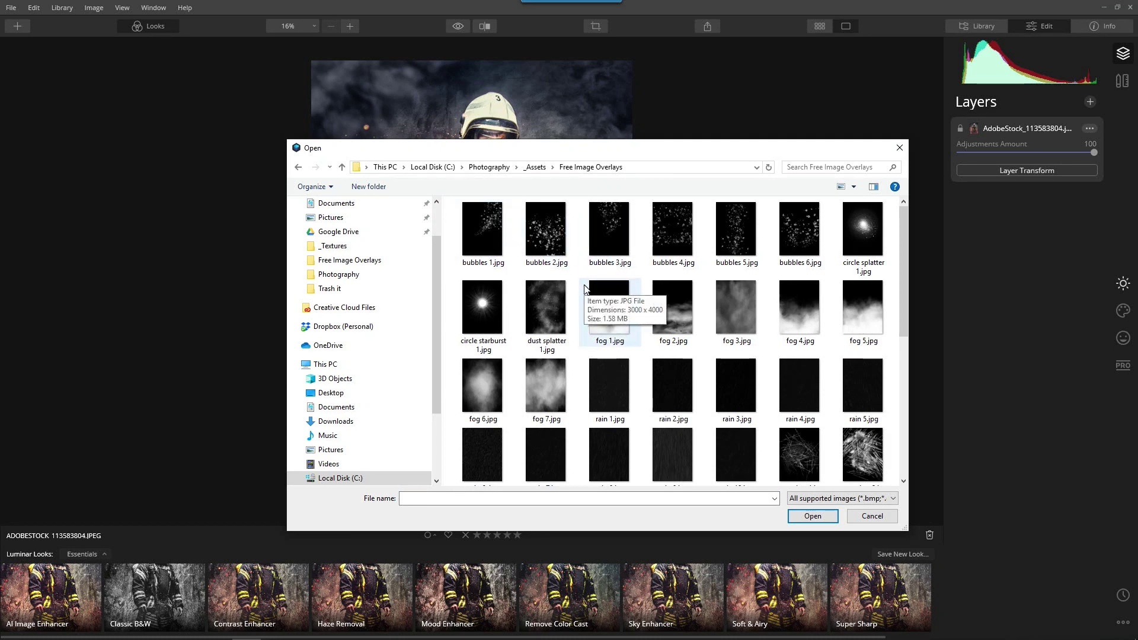
pyautogui.scroll(-5, 587, 294)
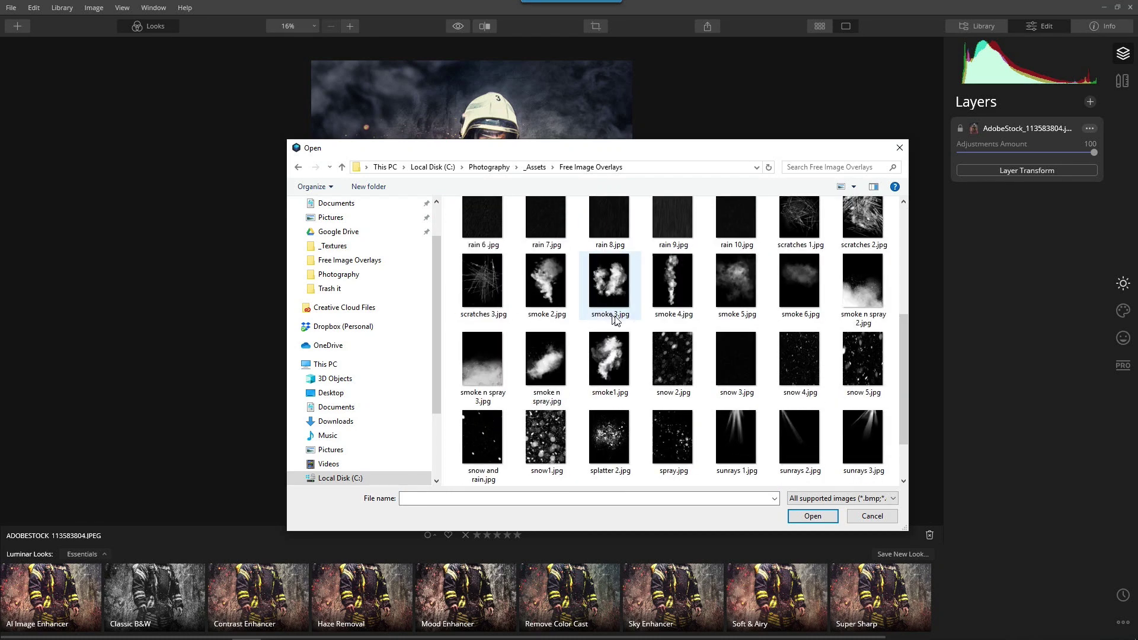
pyautogui.scroll(5, 632, 365)
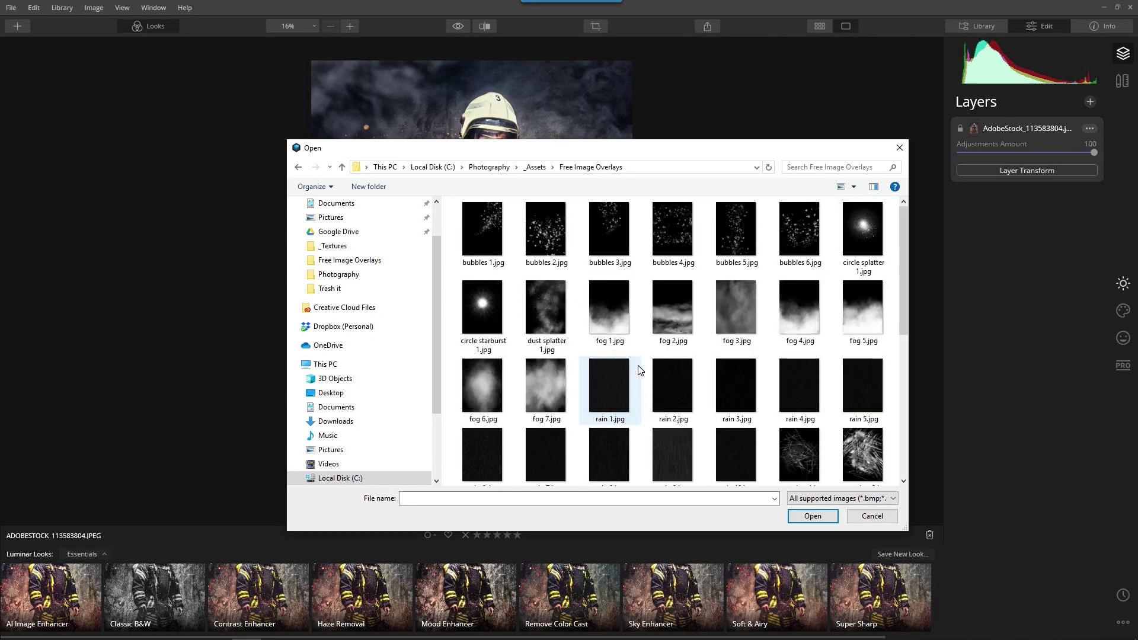
pyautogui.scroll(-1, 662, 381)
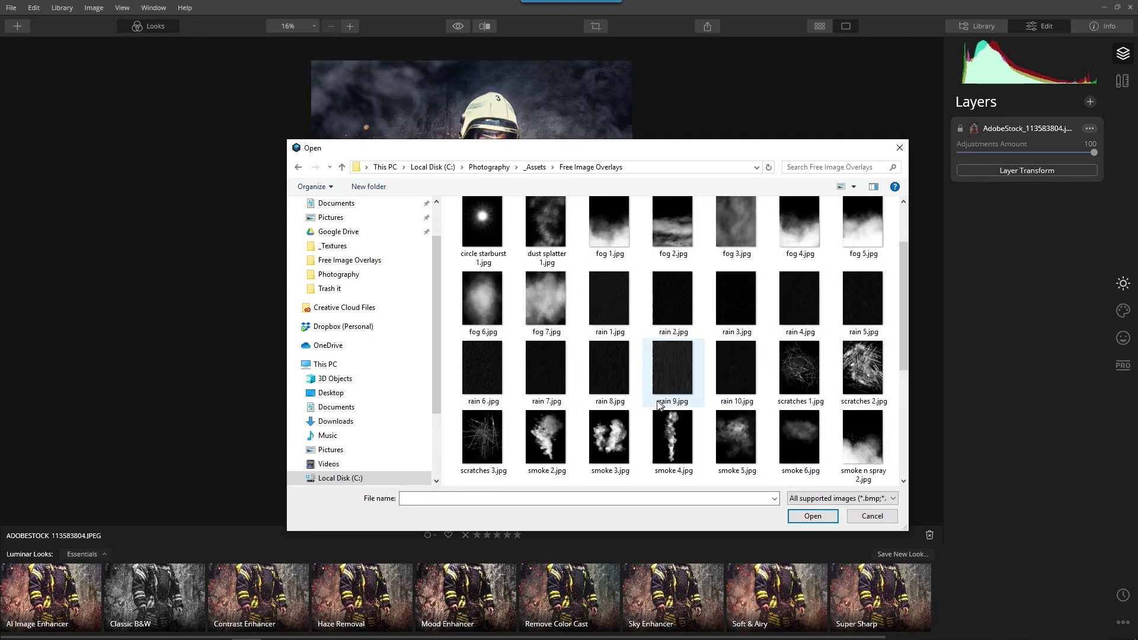
pyautogui.click(505, 380)
pyautogui.click(812, 517)
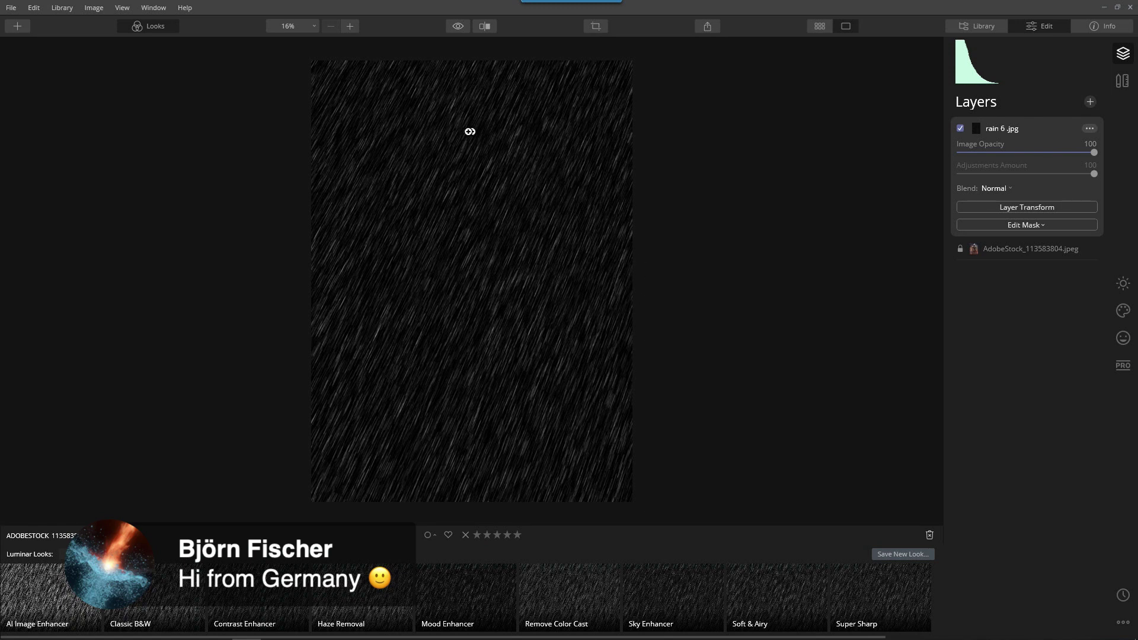
# Step: Set the rain layer's blend mode to Screen and toggle its visibility to compare the photo with and without rain
pyautogui.hotkey('ctrl', '=')
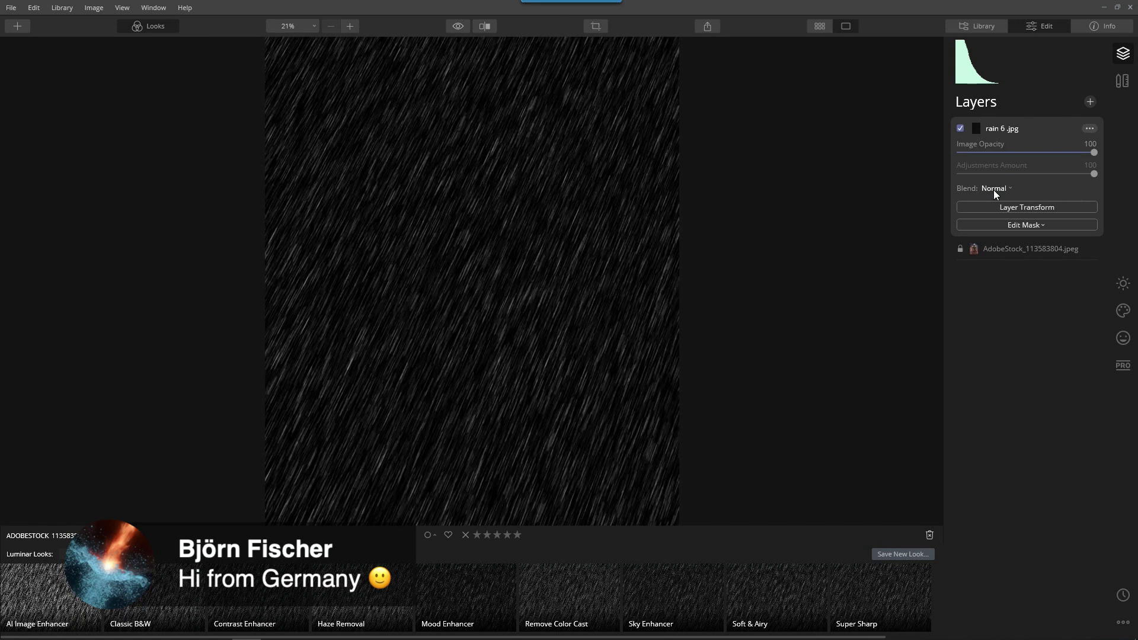
pyautogui.click(994, 190)
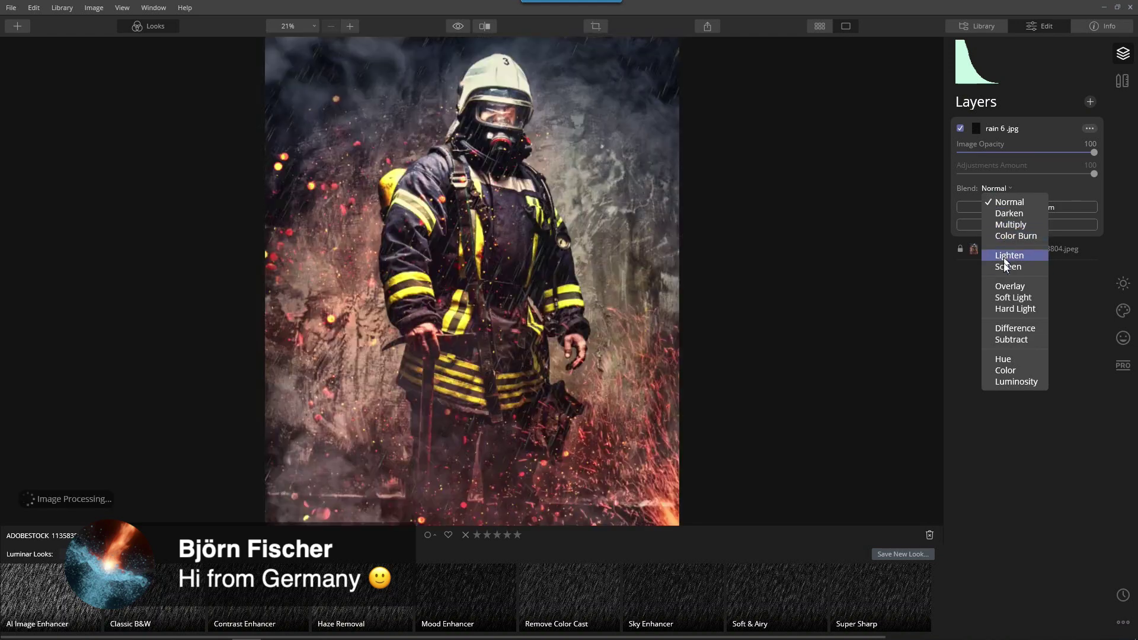
pyautogui.click(1007, 268)
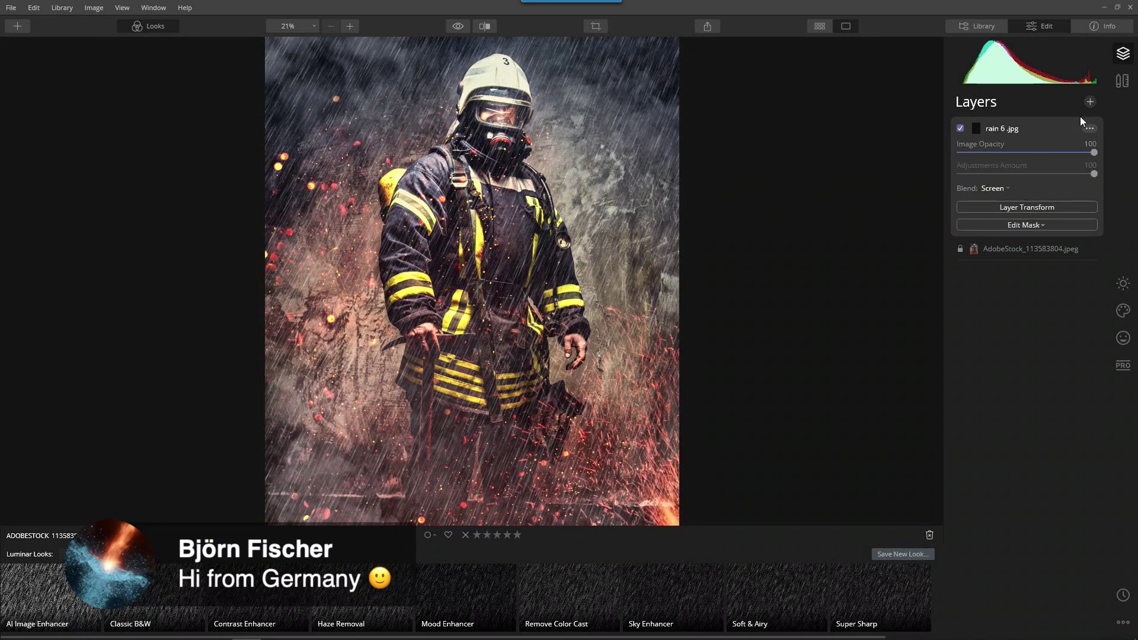
pyautogui.click(960, 129)
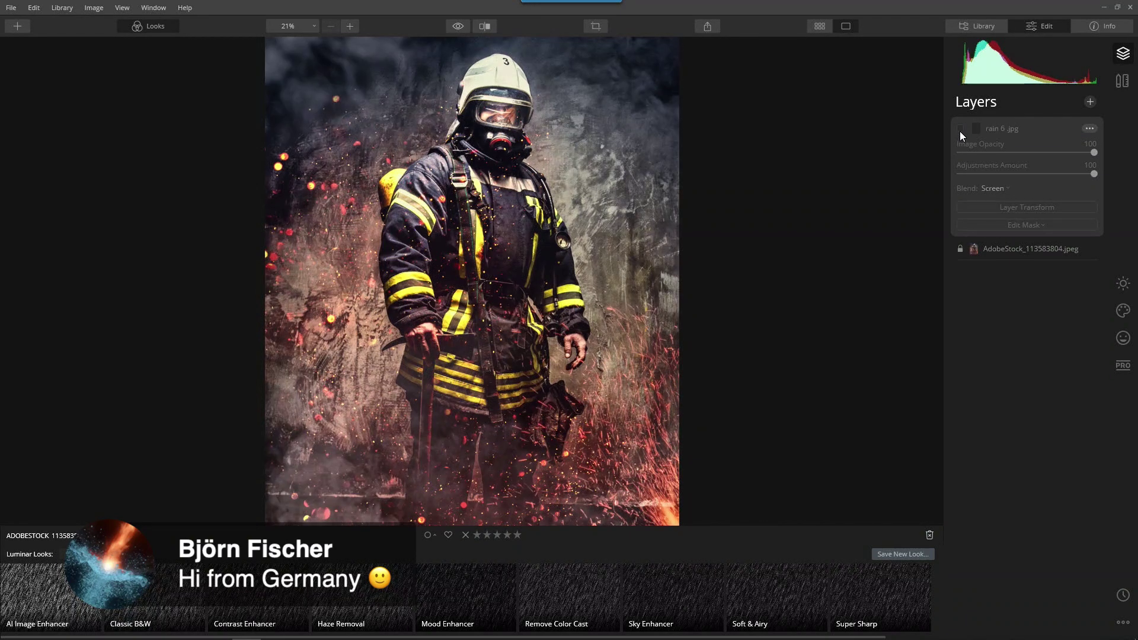
pyautogui.click(960, 129)
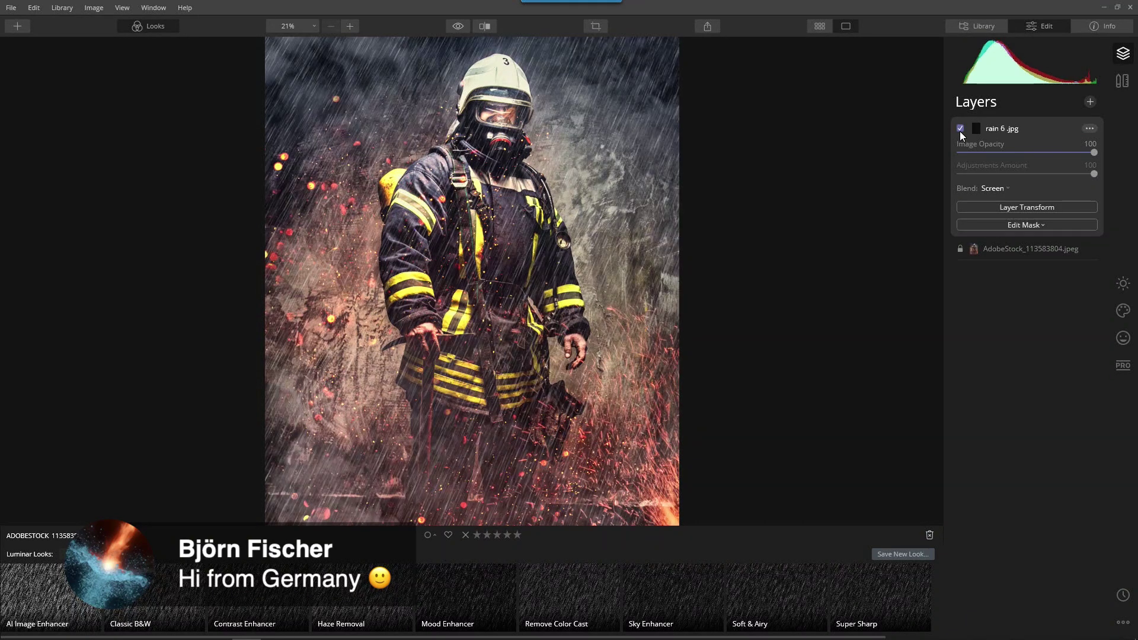
# Step: Browse the Free Image Overlays folder and add rain 6.jpg again as a second rain image layer
pyautogui.click(1091, 101)
pyautogui.click(1068, 128)
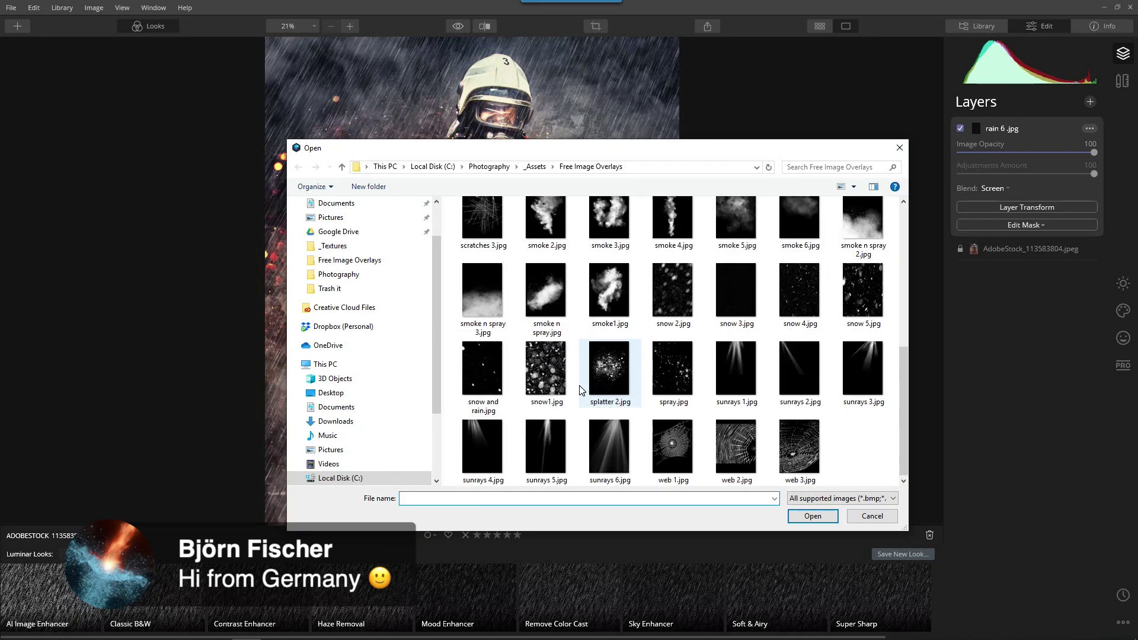
pyautogui.scroll(3, 603, 369)
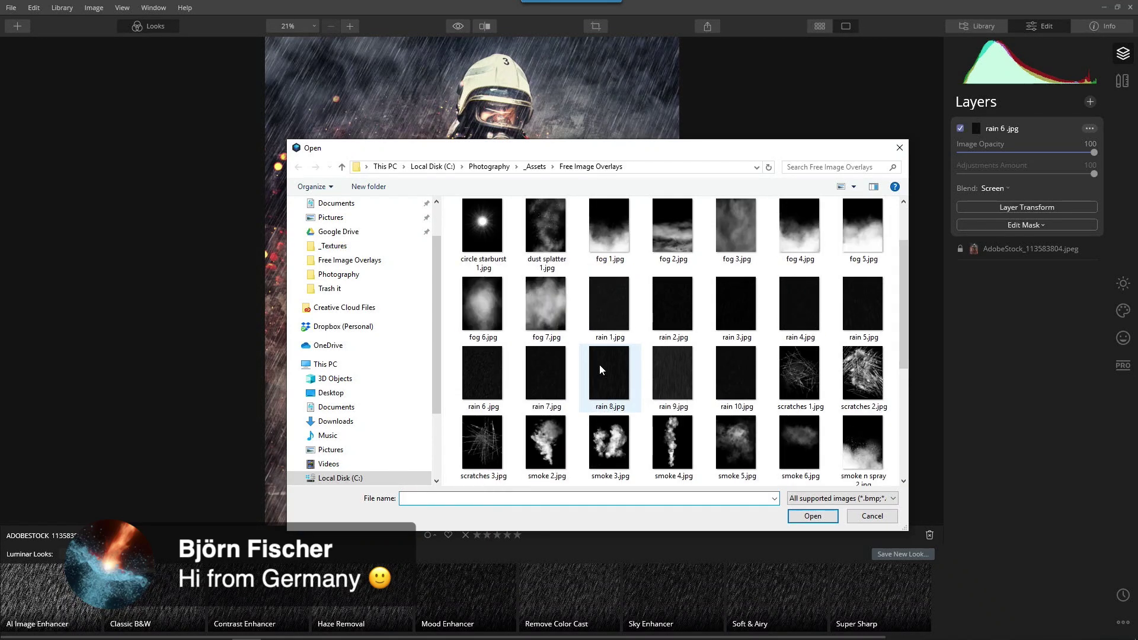
pyautogui.scroll(1, 599, 364)
pyautogui.scroll(-3, 600, 365)
pyautogui.scroll(-1, 603, 357)
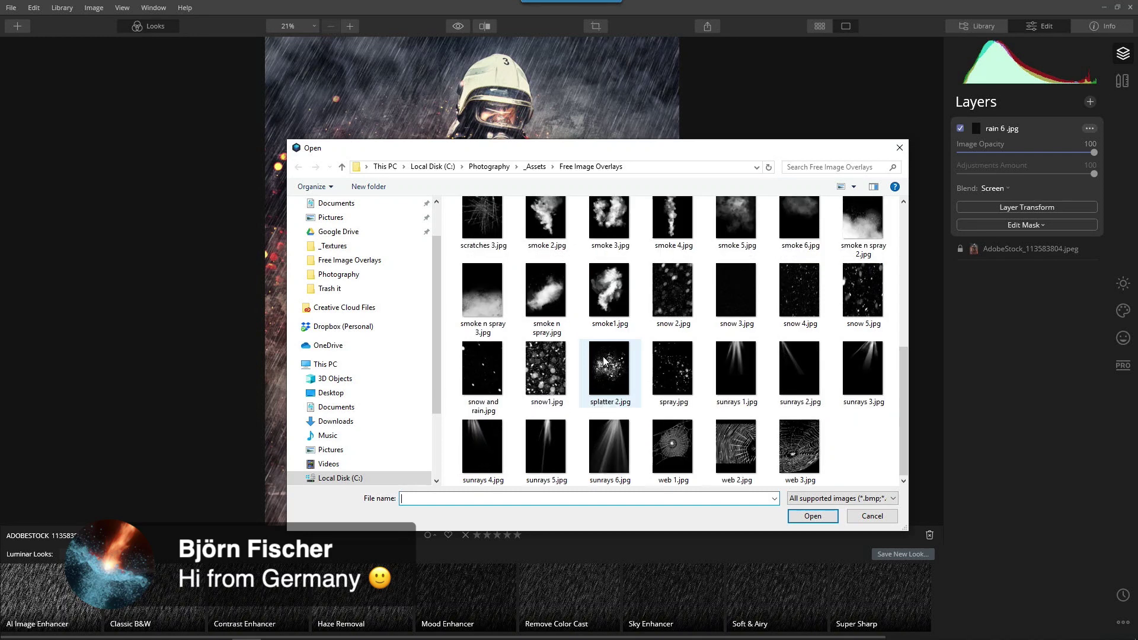
pyautogui.click(625, 308)
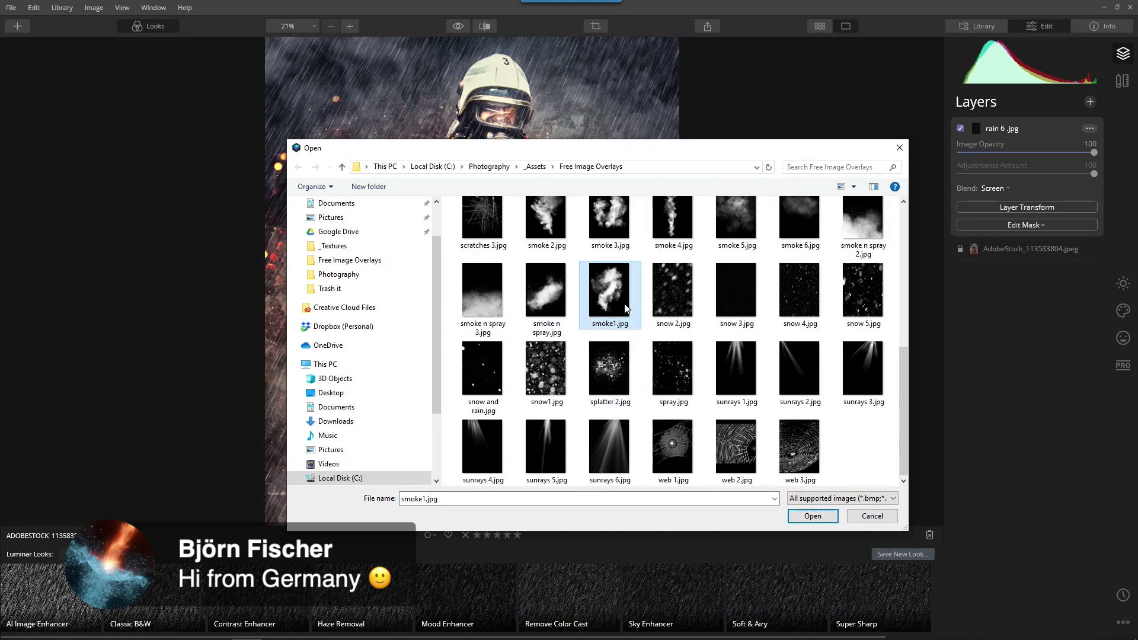
pyautogui.scroll(4, 626, 308)
pyautogui.click(627, 311)
pyautogui.scroll(-1, 629, 315)
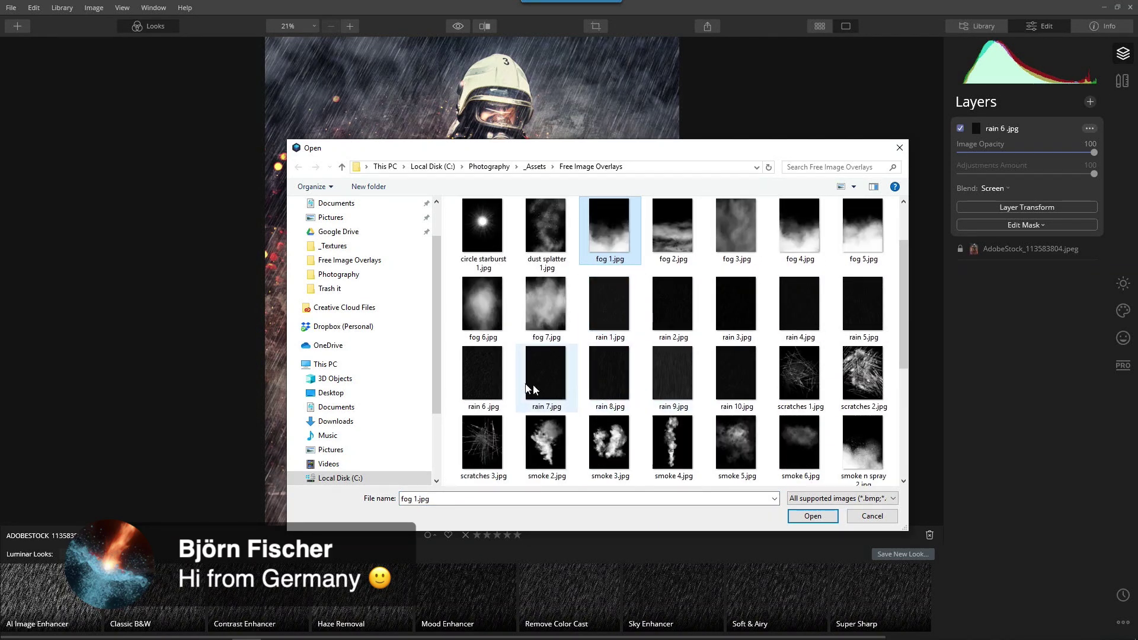
pyautogui.press('Down')
pyautogui.press('Down')
pyautogui.press('Down')
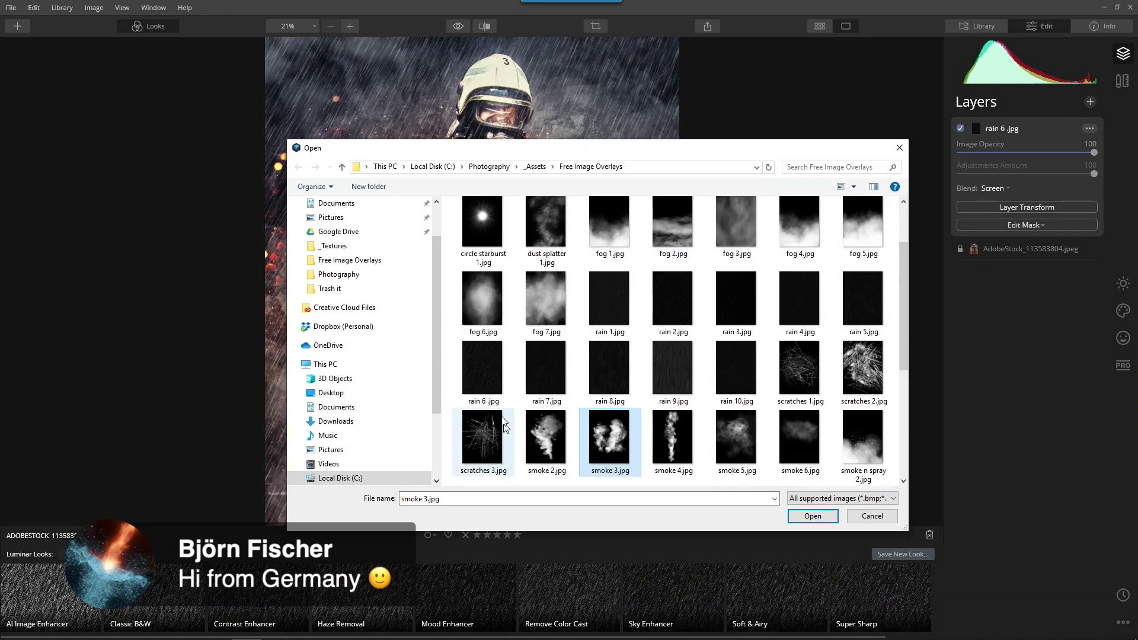
pyautogui.click(483, 368)
pyautogui.click(797, 517)
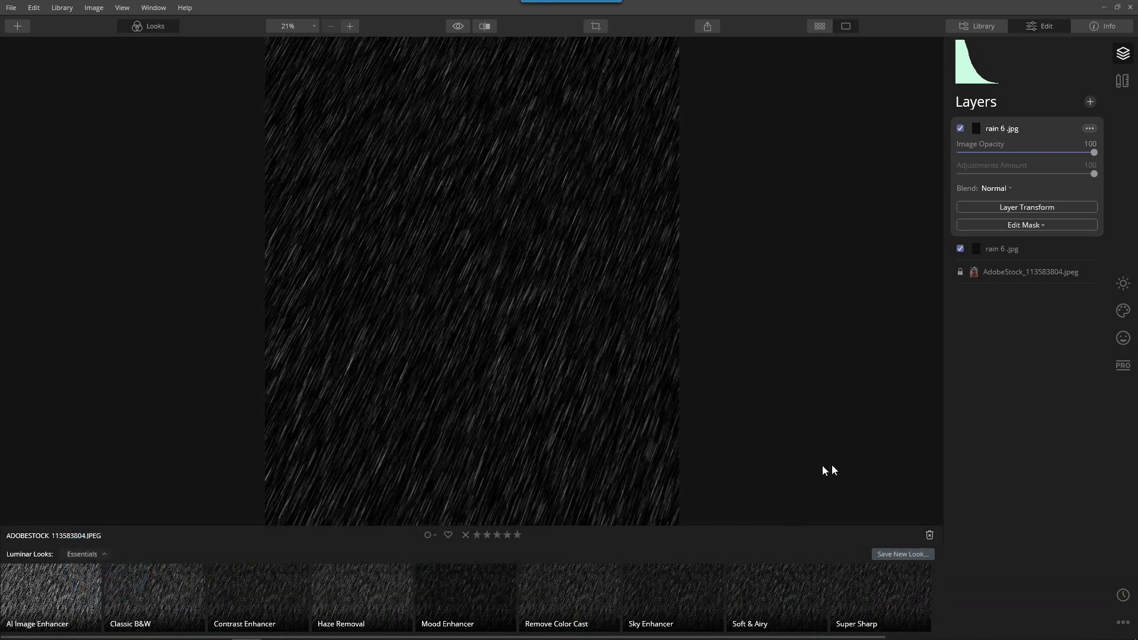
# Step: Set the upper rain layer's blend mode to Screen and adjust its image opacity
pyautogui.click(998, 188)
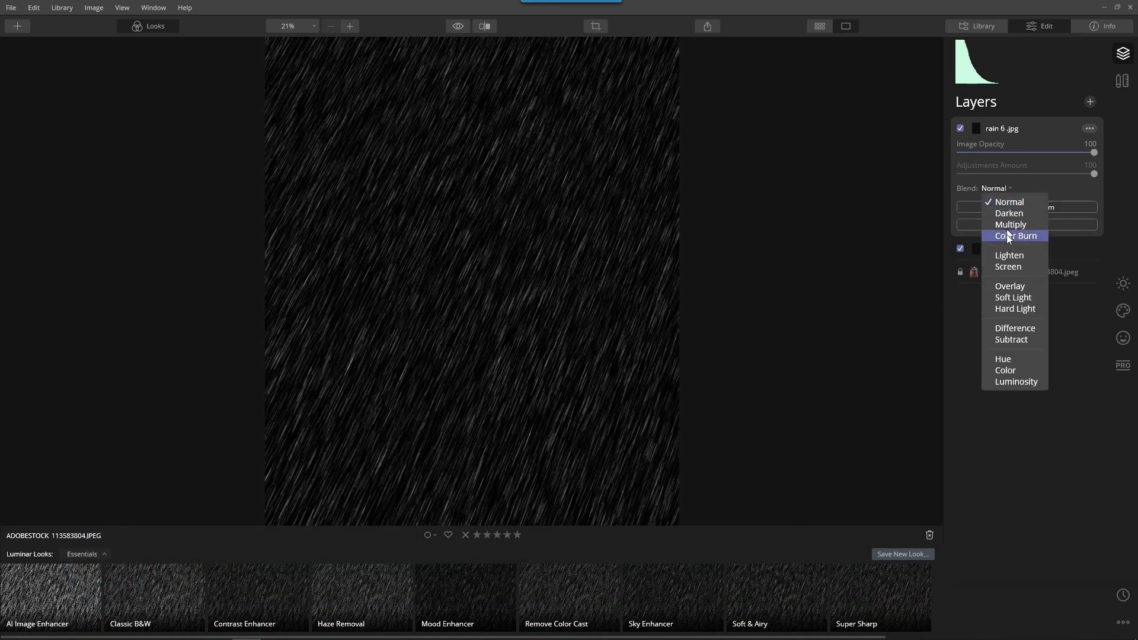
pyautogui.click(1012, 270)
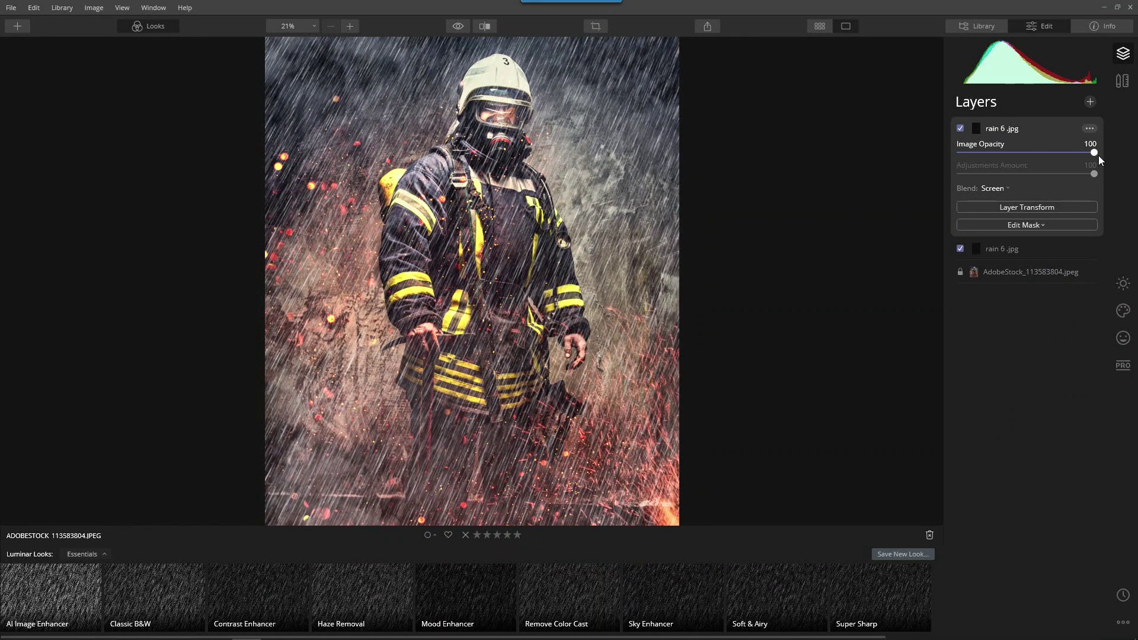
pyautogui.moveTo(1093, 153); pyautogui.dragTo(1085, 178)
# Step: Try raising AI Accent on the upper rain layer and reset it to its default
pyautogui.click(1117, 293)
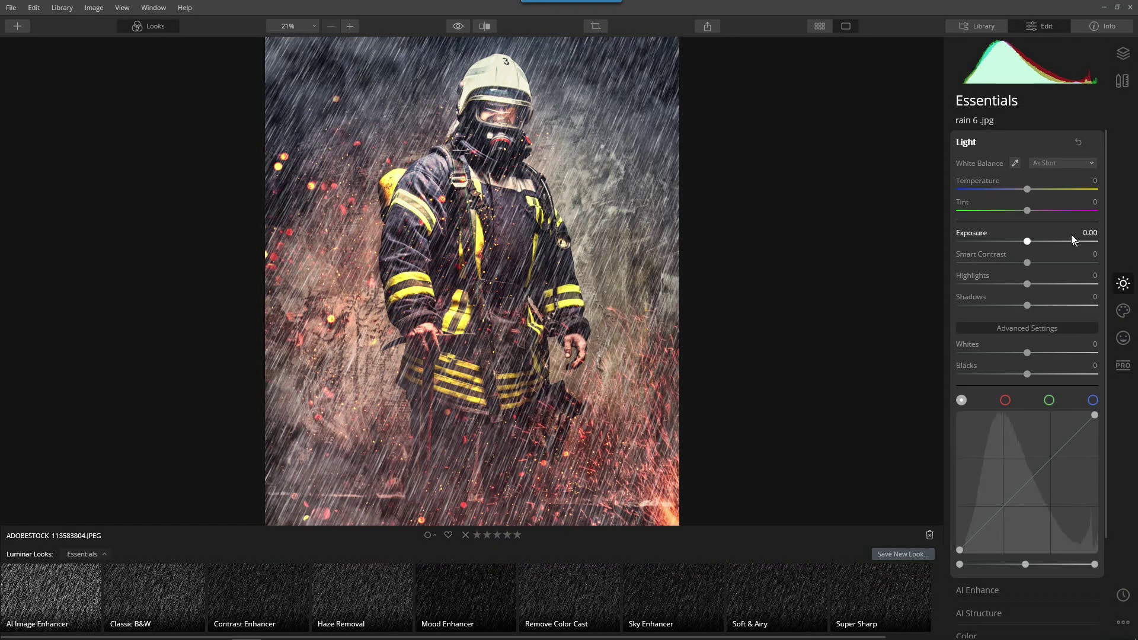
pyautogui.click(967, 144)
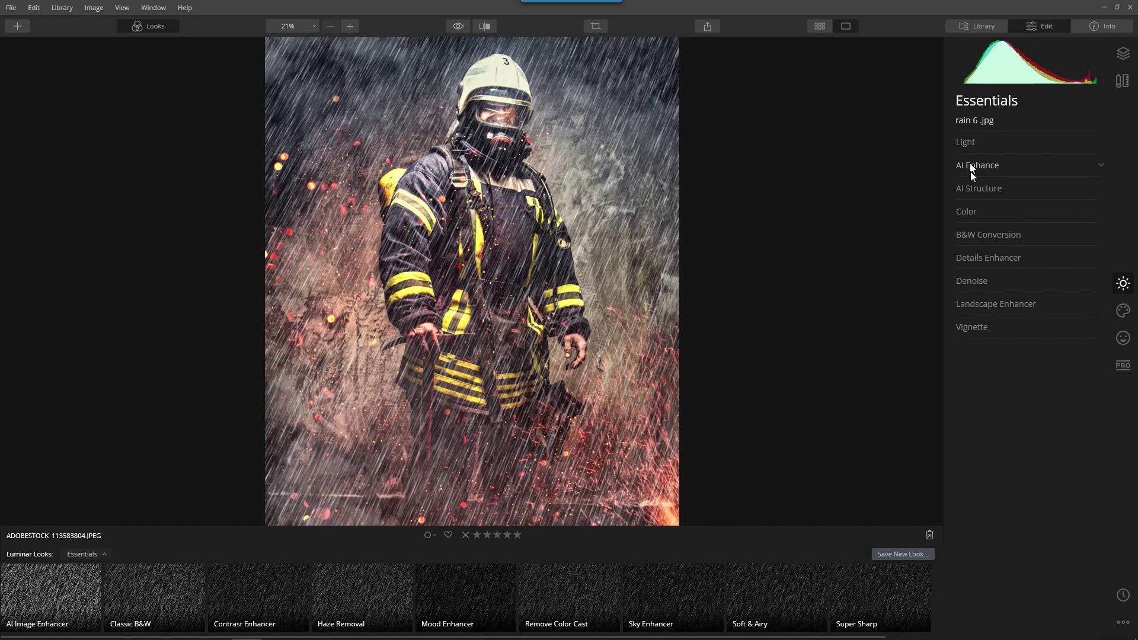
pyautogui.click(972, 166)
pyautogui.moveTo(960, 193); pyautogui.dragTo(1008, 198)
pyautogui.doubleClick(988, 199)
# Step: Set the upper rain layer's Blacks to -46 and its image opacity to 94
pyautogui.click(983, 146)
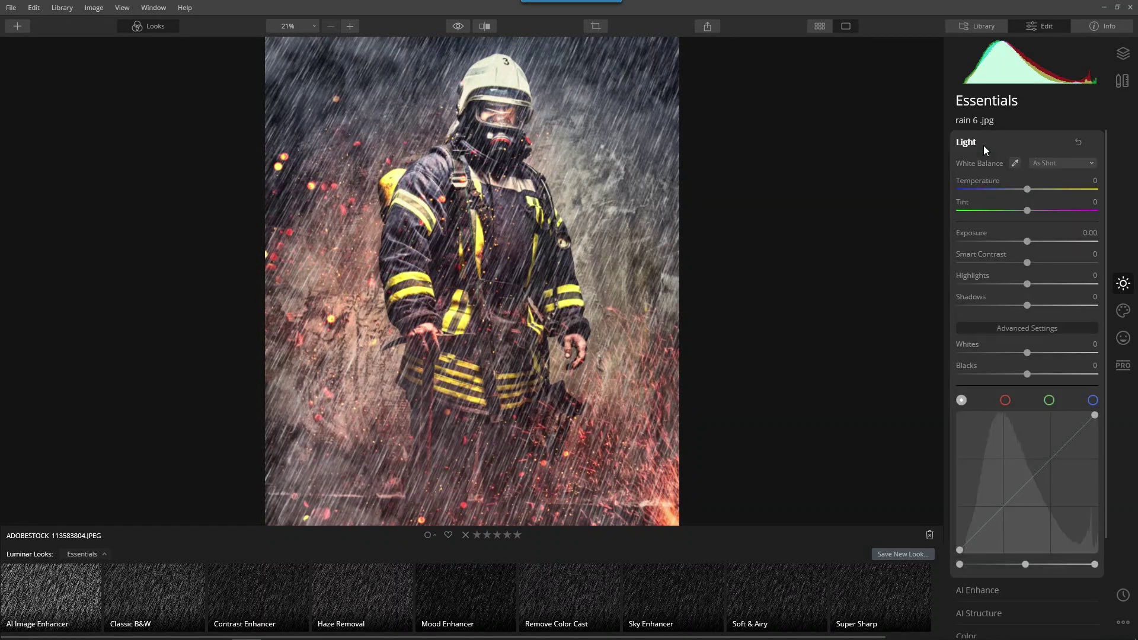
pyautogui.moveTo(1027, 375); pyautogui.dragTo(986, 391)
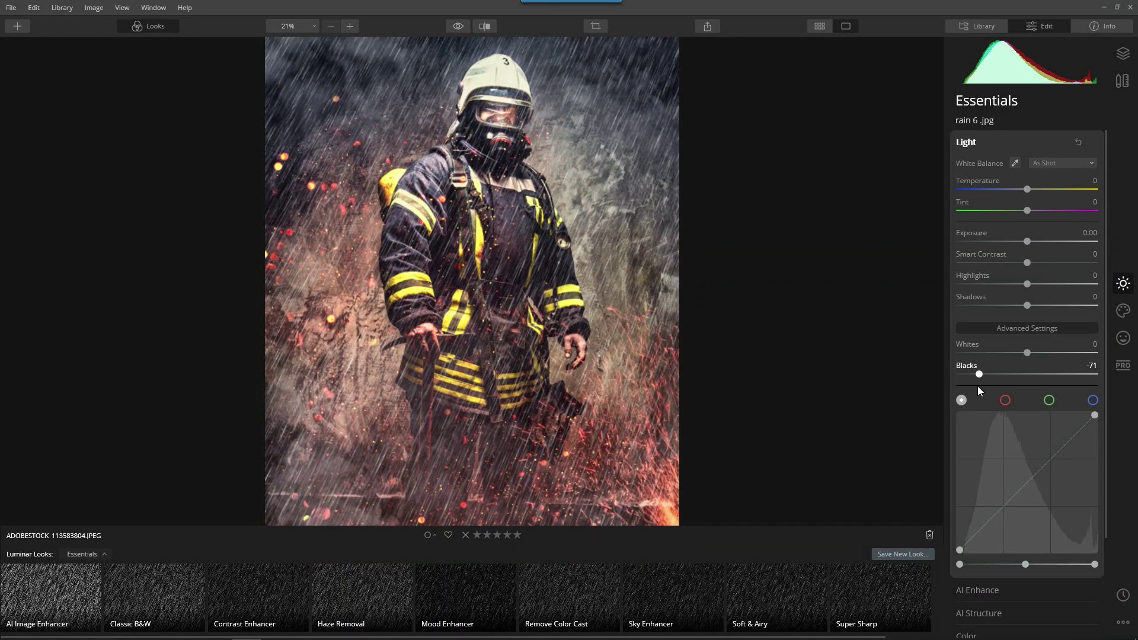
pyautogui.moveTo(1017, 386); pyautogui.dragTo(996, 374)
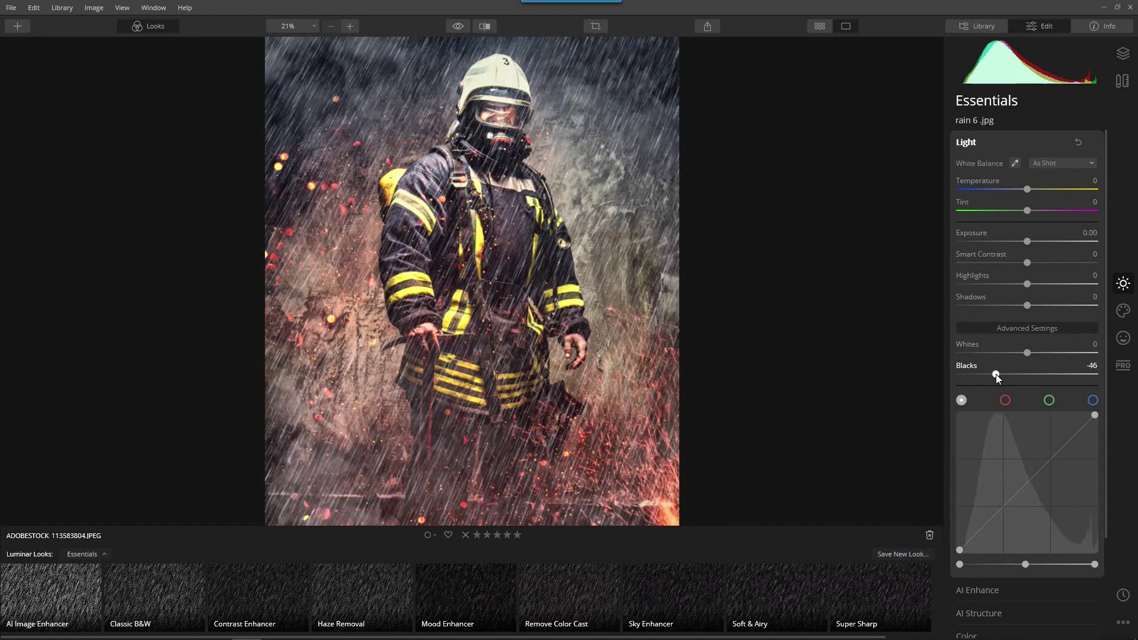
pyautogui.click(962, 142)
pyautogui.click(1123, 53)
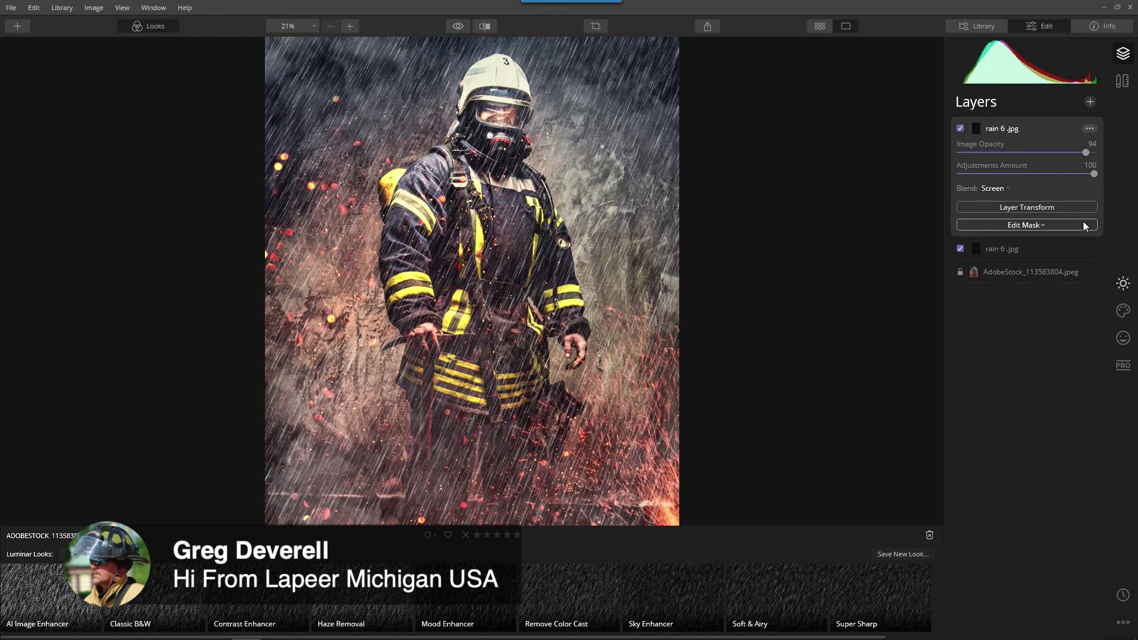
# Step: Add fog 4.jpg from the Free Image Overlays folder as a new image layer above the rain layers
pyautogui.hotkey('ctrl', '=')
pyautogui.hotkey('ctrl', '-')
pyautogui.hotkey('ctrl', '-')
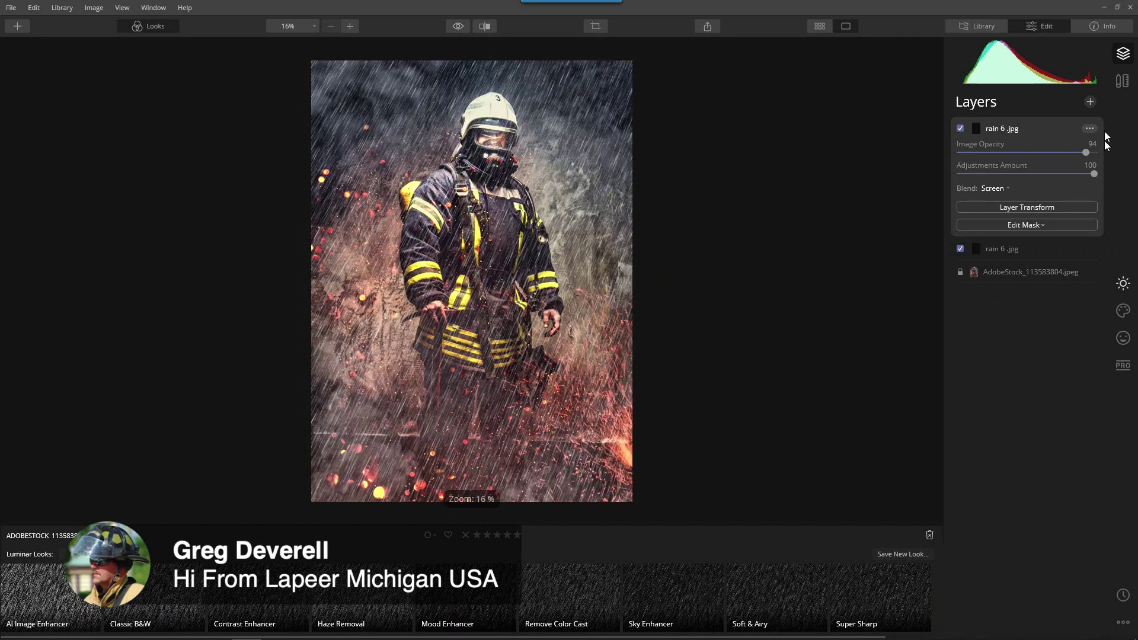
pyautogui.click(1090, 102)
pyautogui.click(1070, 127)
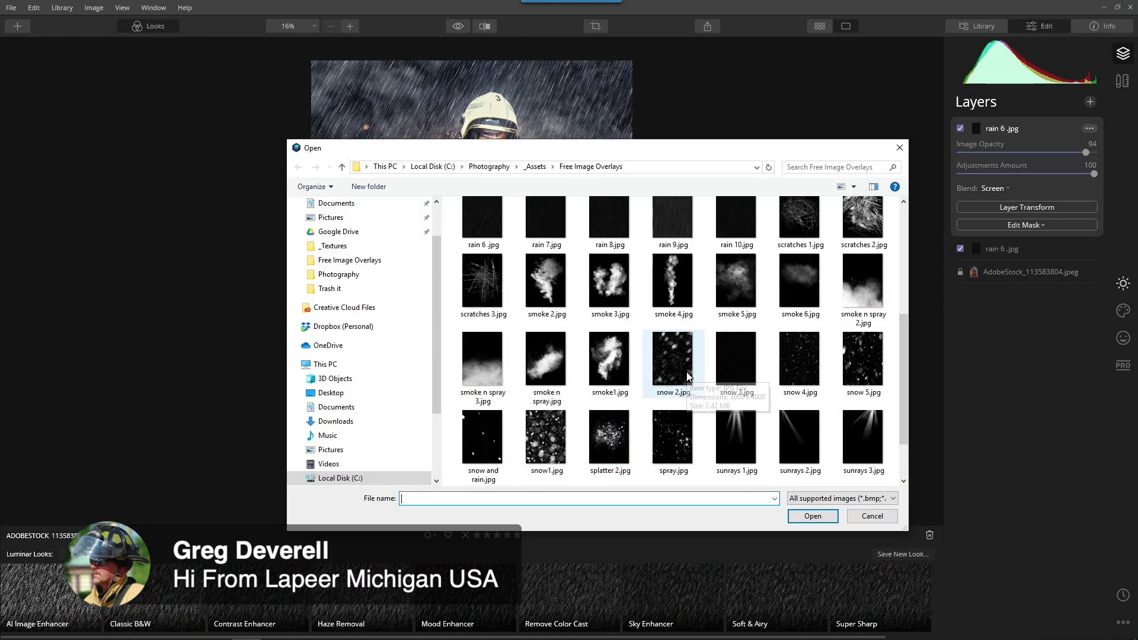
pyautogui.click(801, 312)
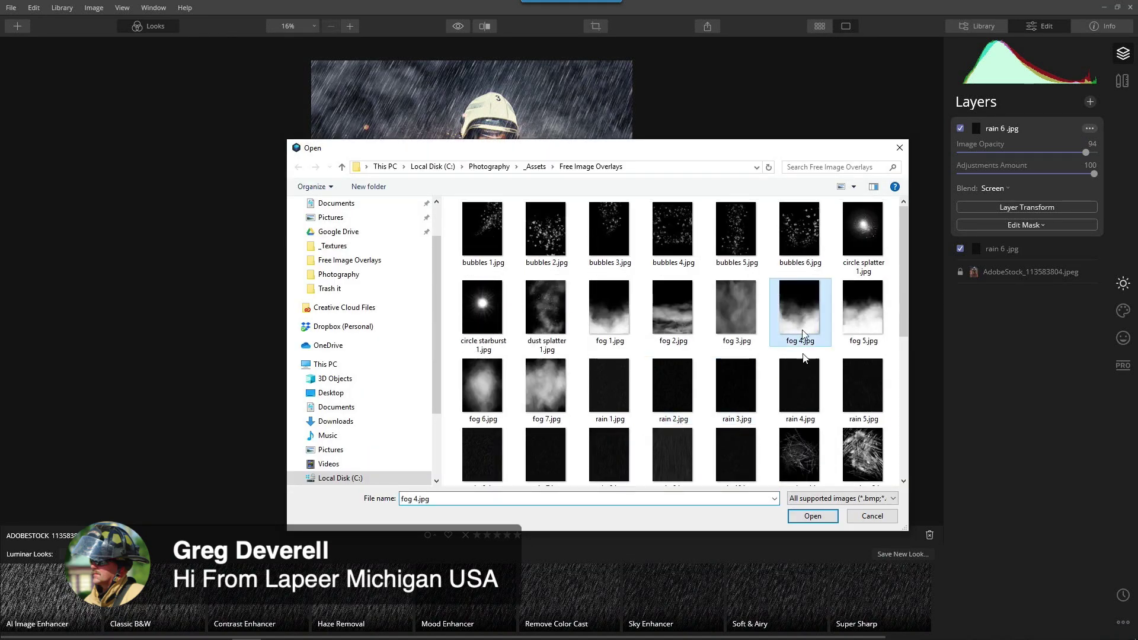
pyautogui.click(811, 517)
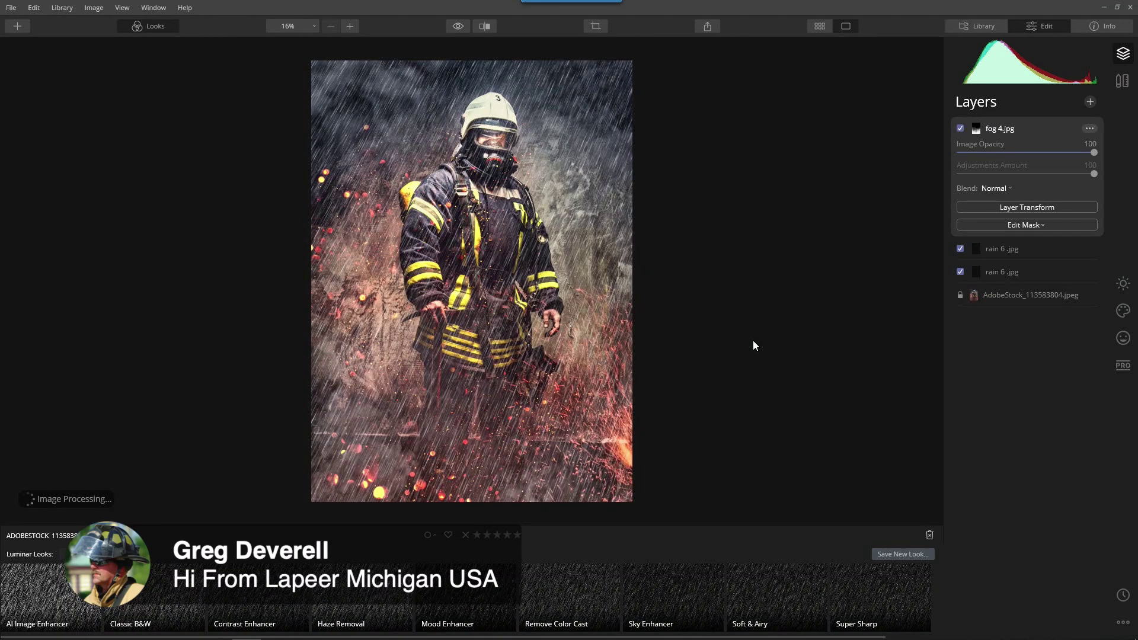
pyautogui.hotkey('ctrl', '+')
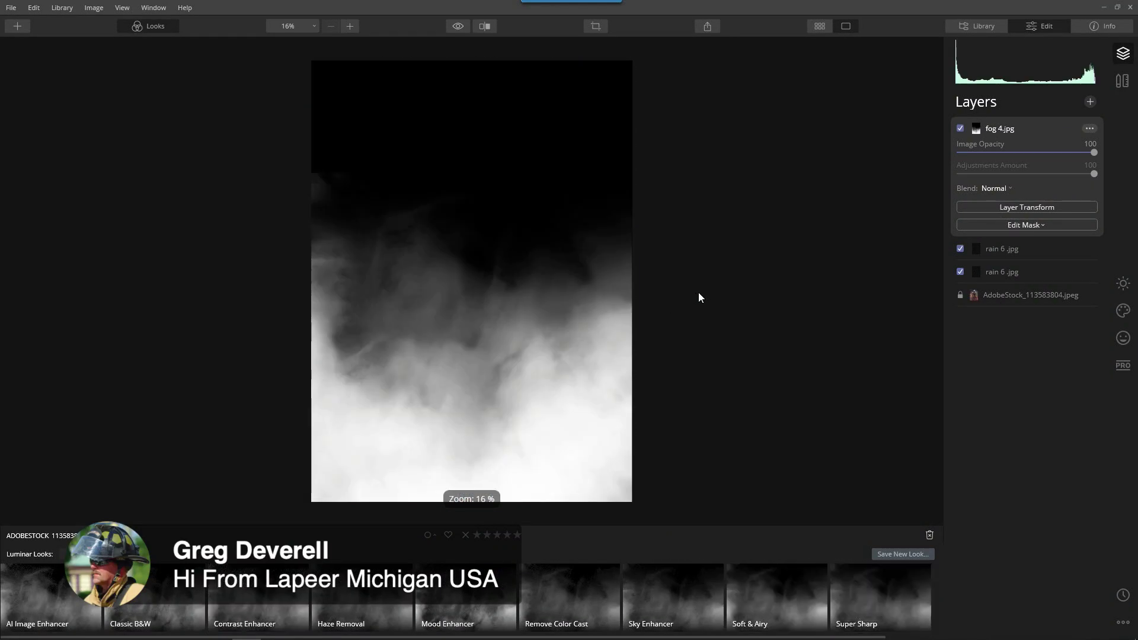
# Step: Set the fog layer's blend mode to Screen and its image opacity to 62
pyautogui.click(989, 187)
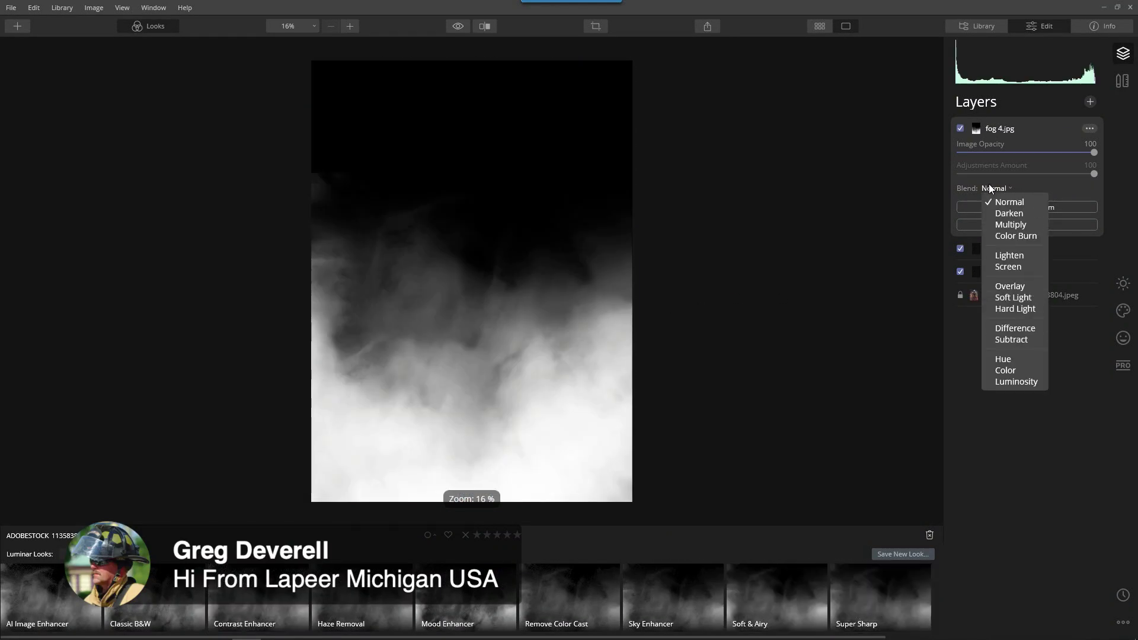
pyautogui.click(1014, 268)
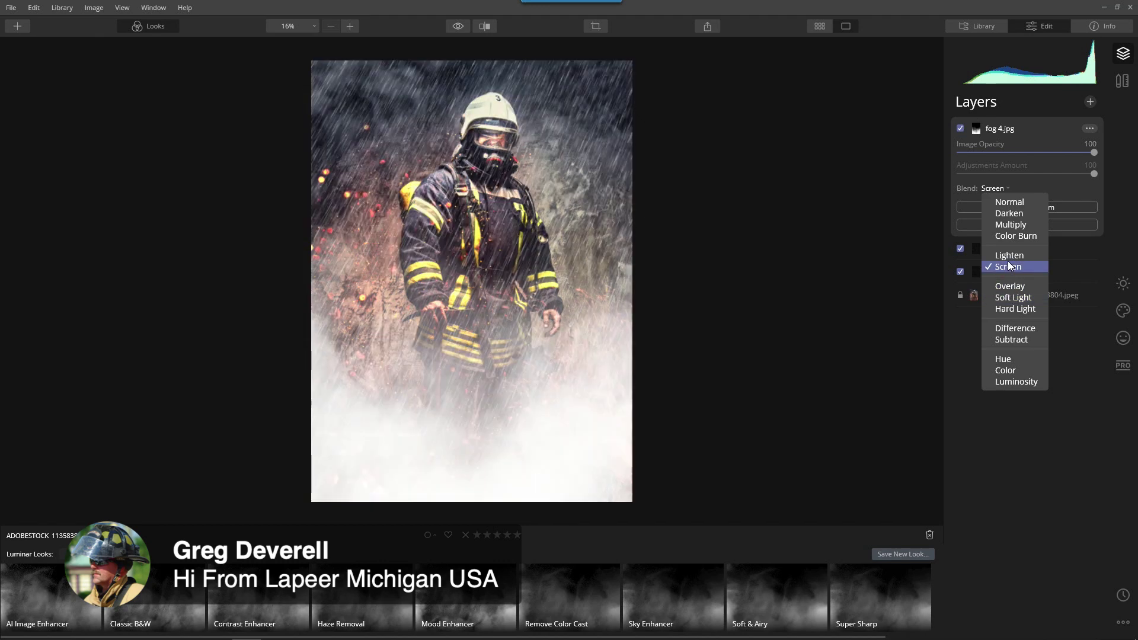
pyautogui.click(1016, 267)
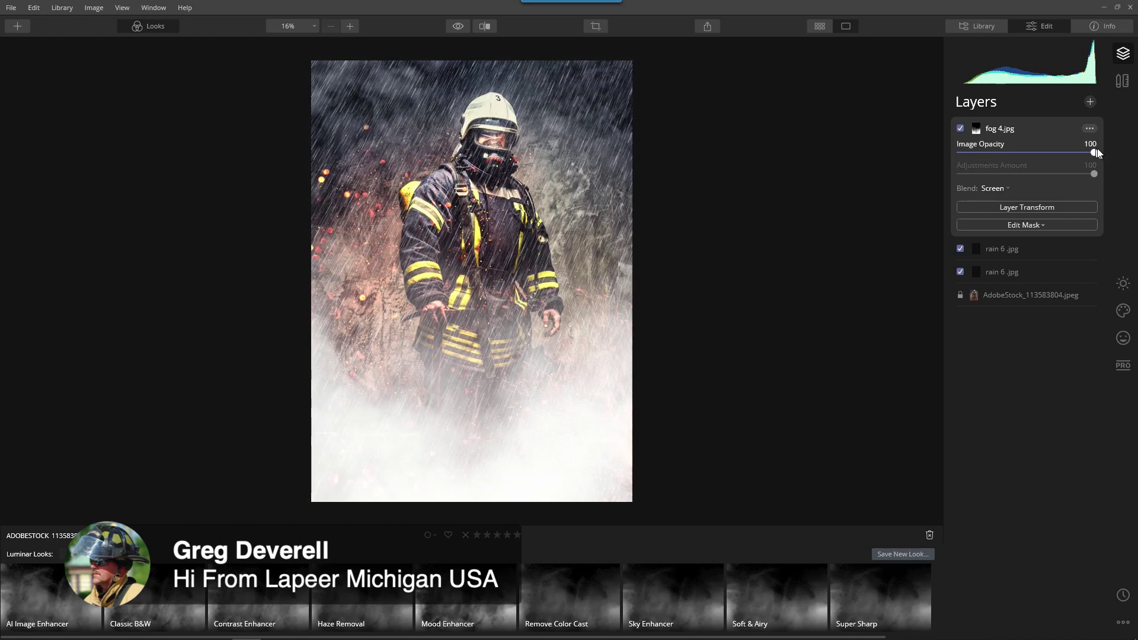
pyautogui.moveTo(1096, 152); pyautogui.dragTo(1045, 158)
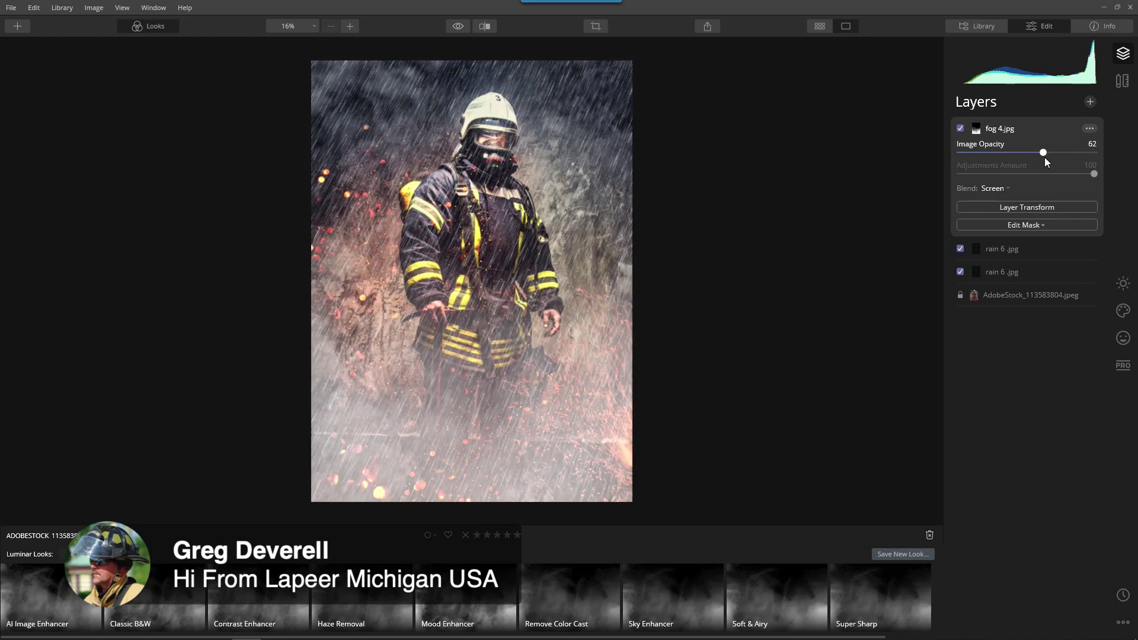
# Step: Transform the fog layer by moving it lower and widening it to about 3550, and set its image opacity to 84
pyautogui.click(1034, 212)
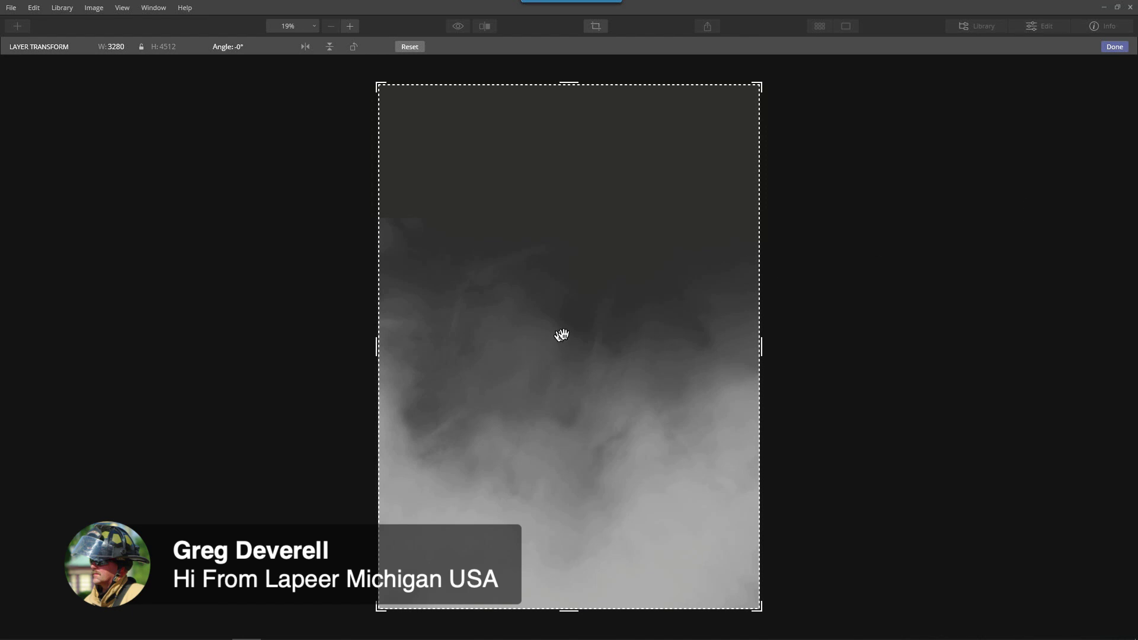
pyautogui.moveTo(575, 323); pyautogui.dragTo(571, 392)
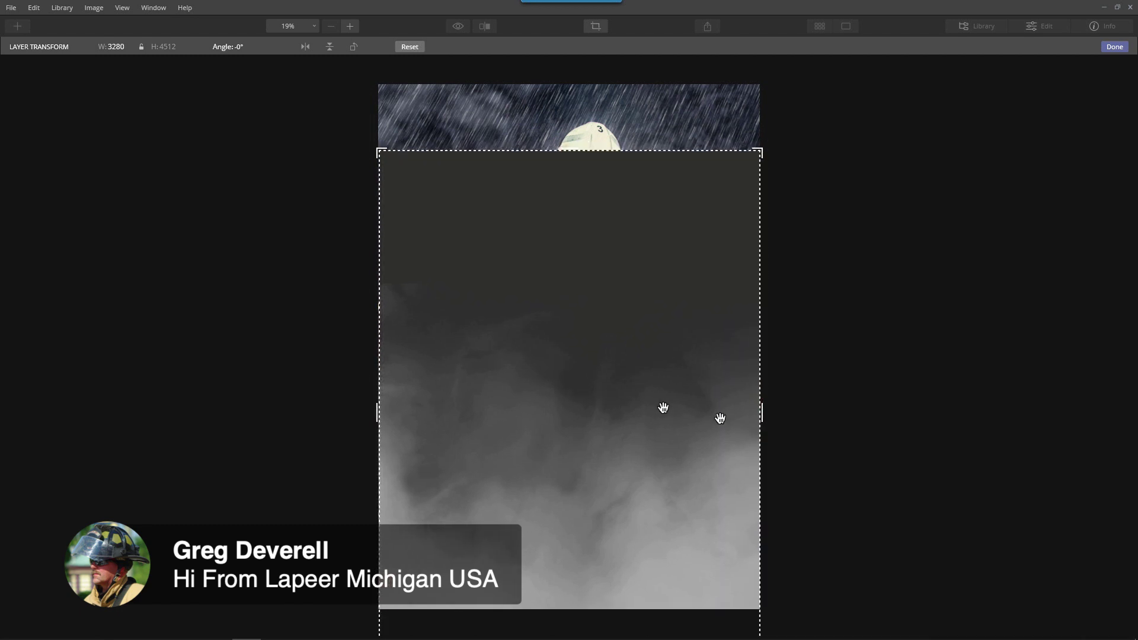
pyautogui.moveTo(763, 418); pyautogui.dragTo(777, 416)
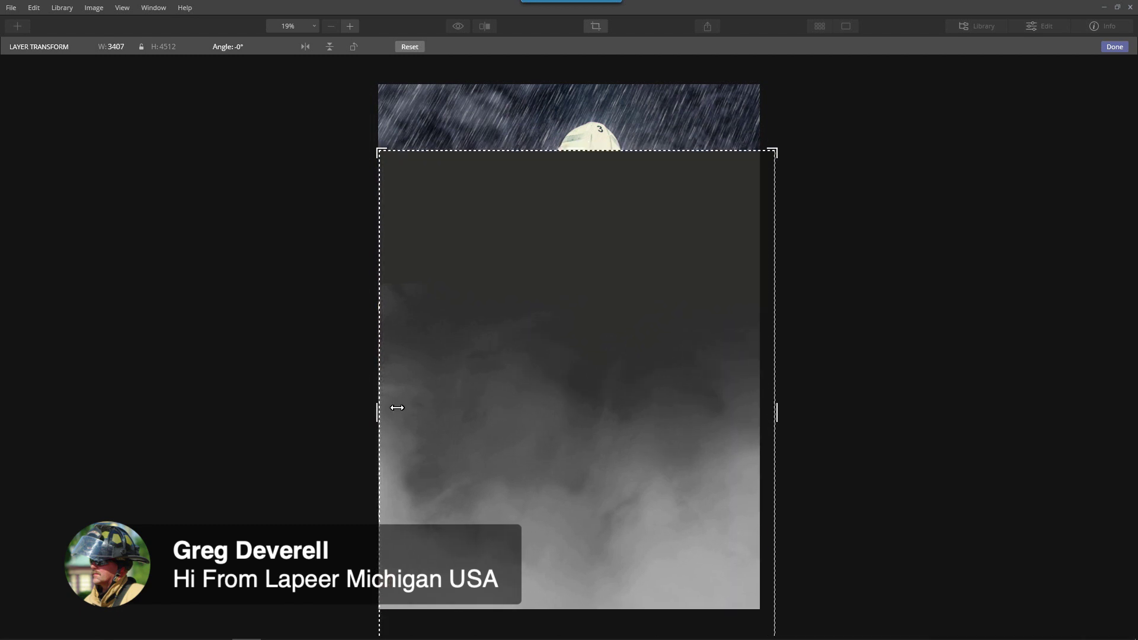
pyautogui.moveTo(382, 409); pyautogui.dragTo(362, 408)
pyautogui.moveTo(536, 406)
pyautogui.mouseDown()
pyautogui.moveTo(528, 415)
pyautogui.moveTo(530, 397)
pyautogui.moveTo(528, 407)
pyautogui.mouseUp()
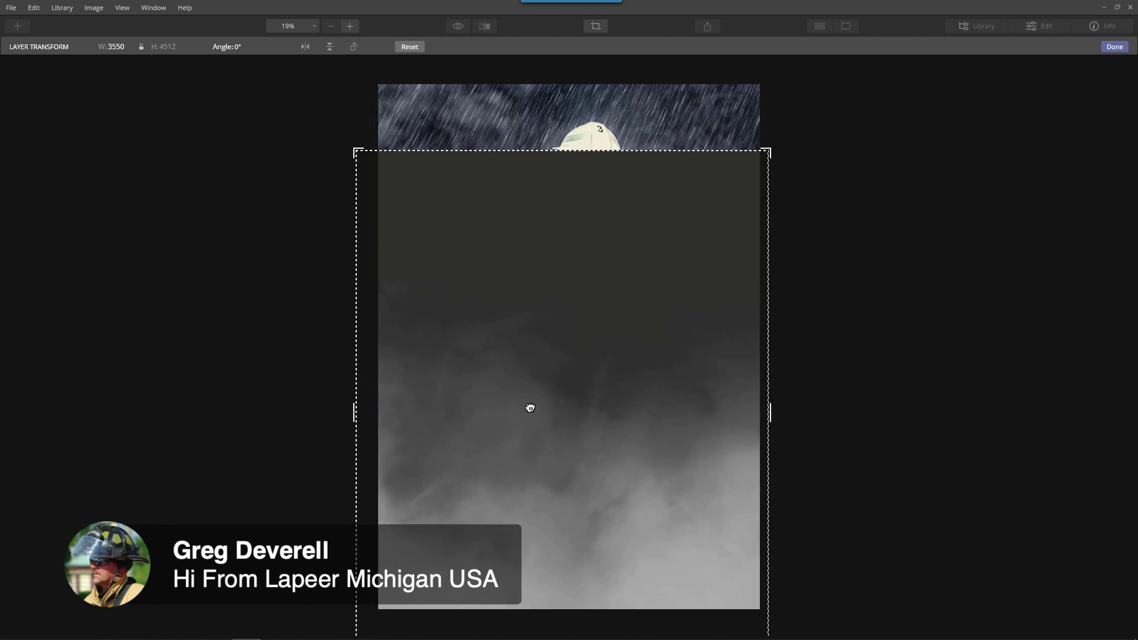
pyautogui.click(1114, 47)
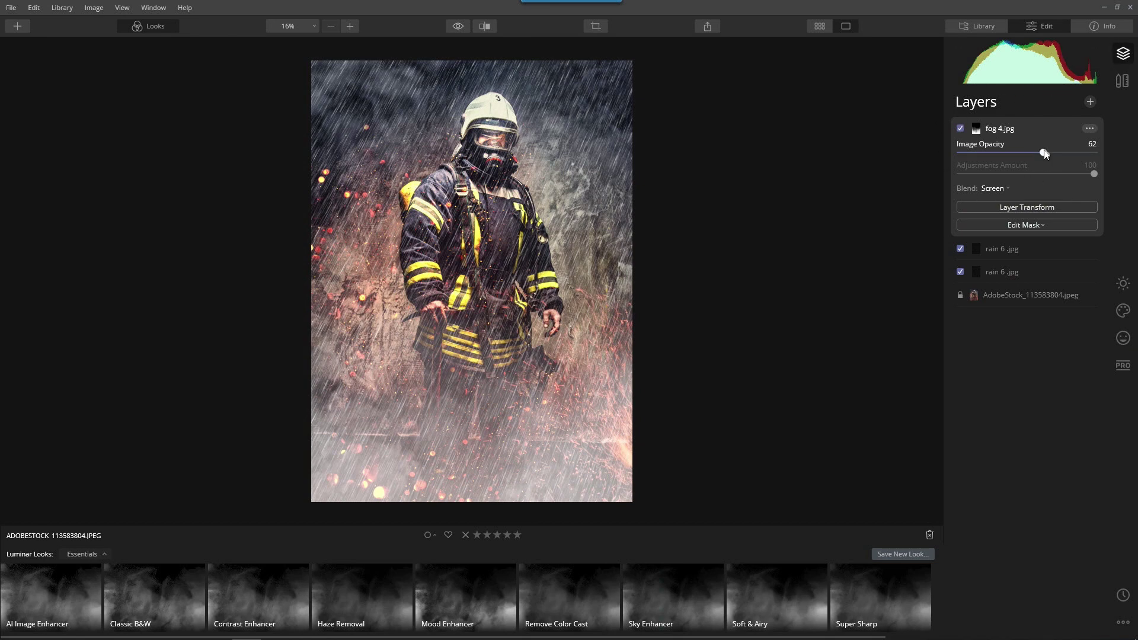
pyautogui.moveTo(1060, 157)
pyautogui.mouseDown()
pyautogui.moveTo(1086, 153)
pyautogui.moveTo(1074, 158)
pyautogui.mouseUp()
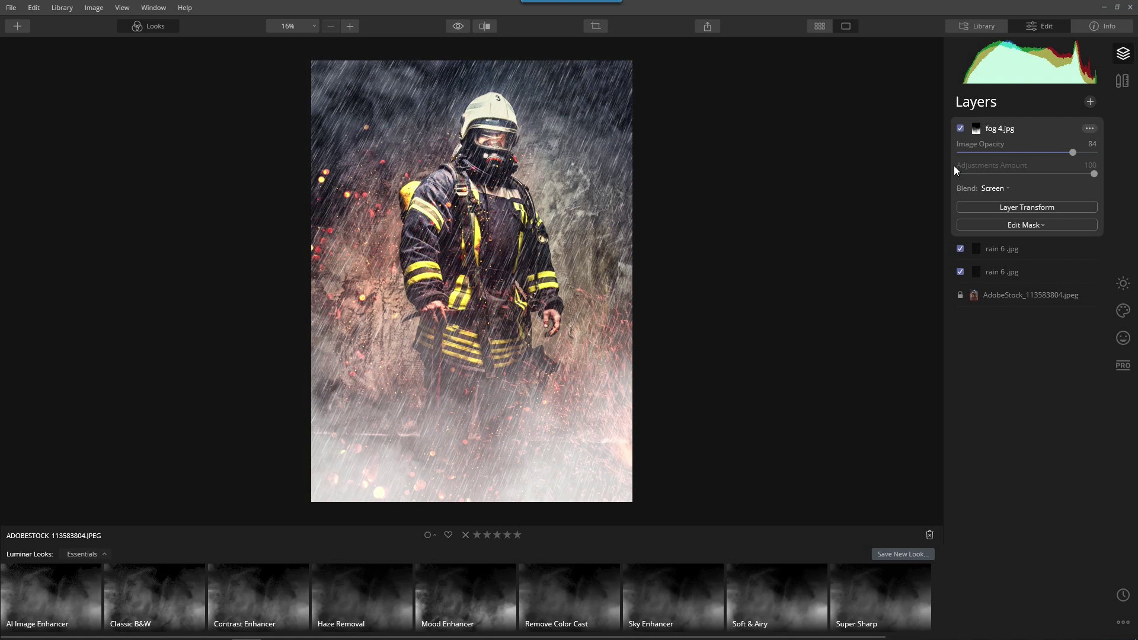
# Step: Create a stamped layer above the overlays and raise its AI Accent to a moderate amount
pyautogui.click(1091, 102)
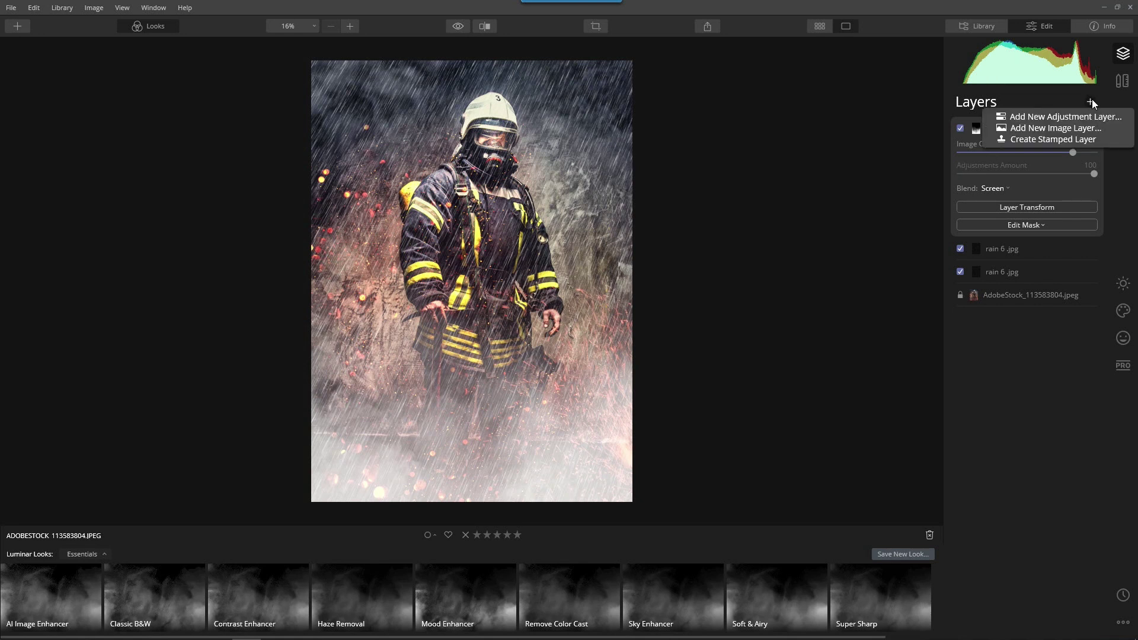
pyautogui.click(1071, 140)
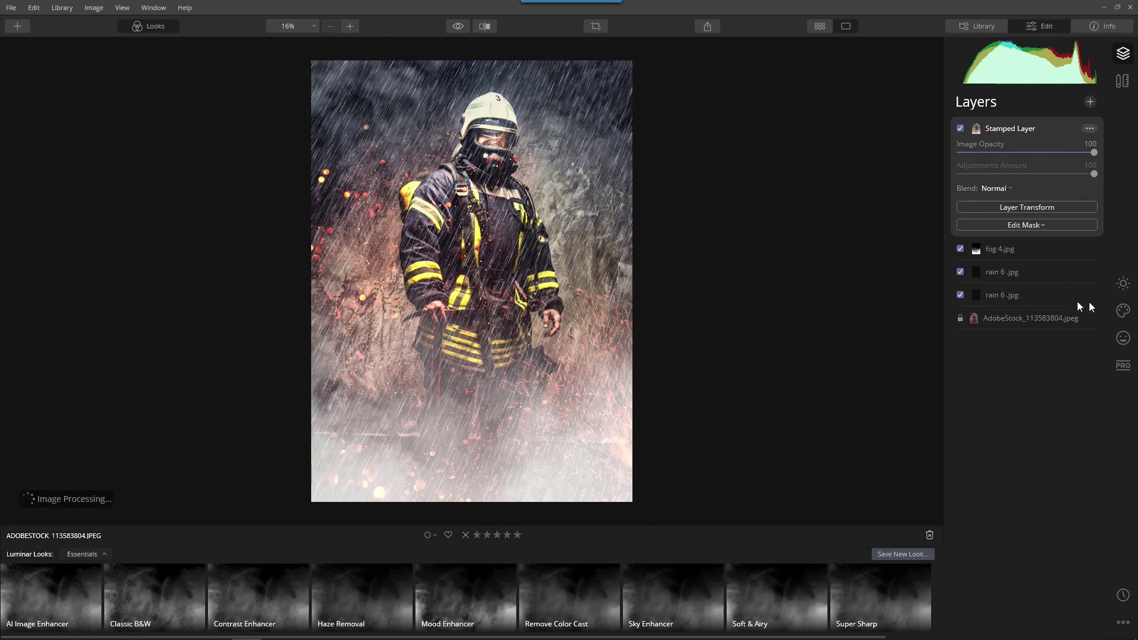
pyautogui.click(1124, 285)
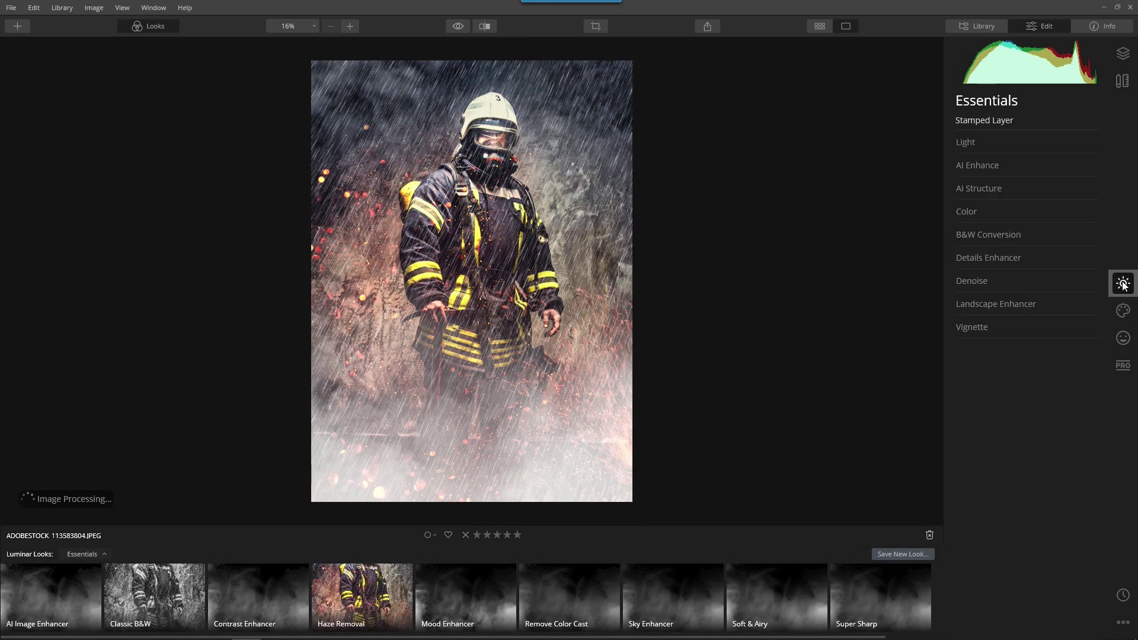
pyautogui.click(977, 165)
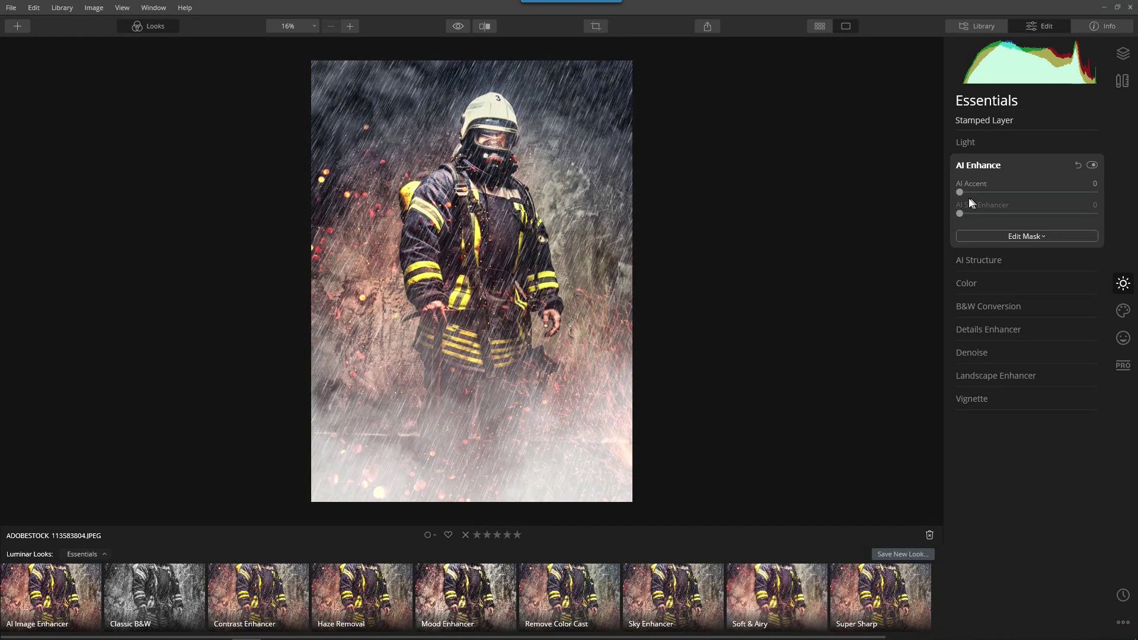
pyautogui.moveTo(957, 193); pyautogui.dragTo(1018, 201)
# Step: Adjust the stamped layer's light with Blacks at -35, Highlights at -26 and Smart Contrast at 38
pyautogui.click(967, 143)
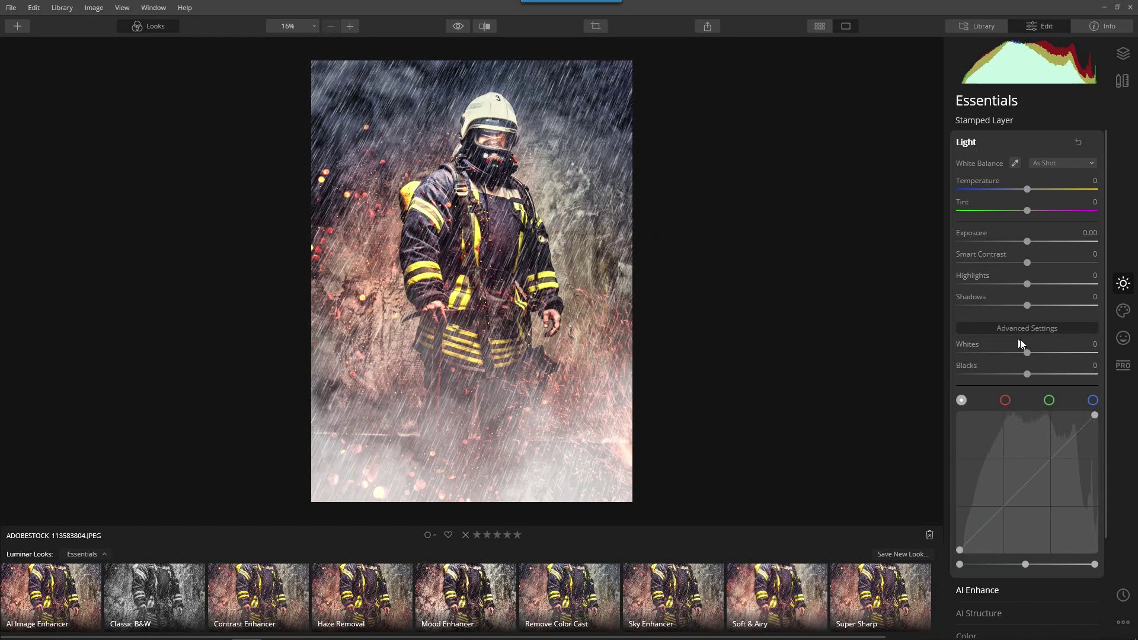
pyautogui.moveTo(1021, 374)
pyautogui.mouseDown()
pyautogui.moveTo(966, 374)
pyautogui.moveTo(1004, 374)
pyautogui.mouseUp()
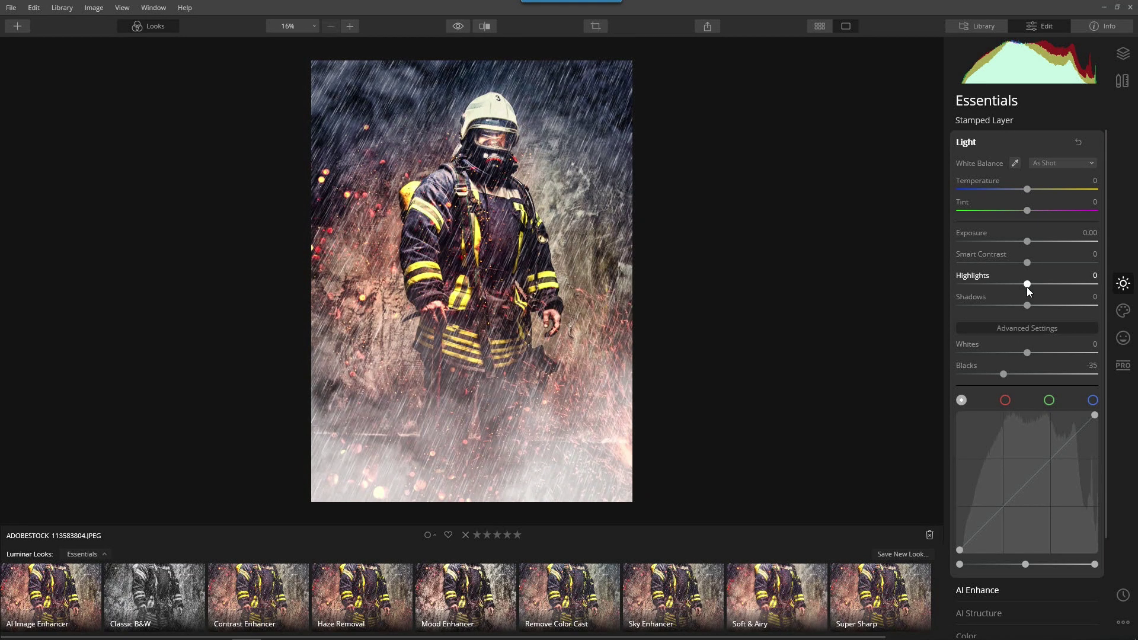
pyautogui.moveTo(1028, 284)
pyautogui.mouseDown()
pyautogui.moveTo(989, 293)
pyautogui.moveTo(1012, 293)
pyautogui.mouseUp()
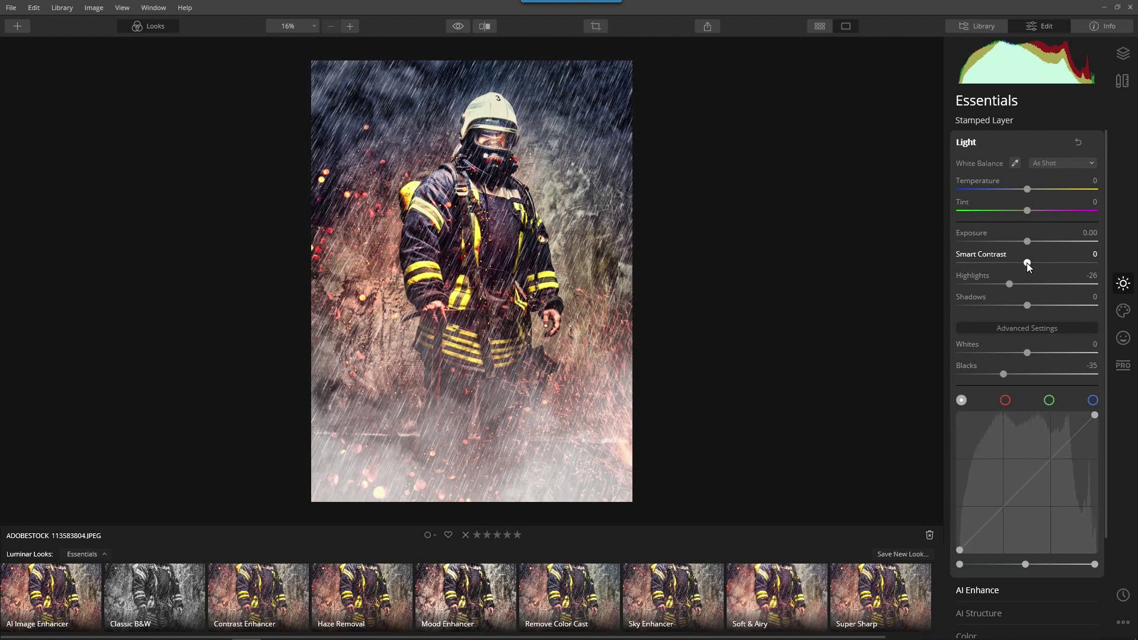
pyautogui.moveTo(1028, 262); pyautogui.dragTo(1052, 269)
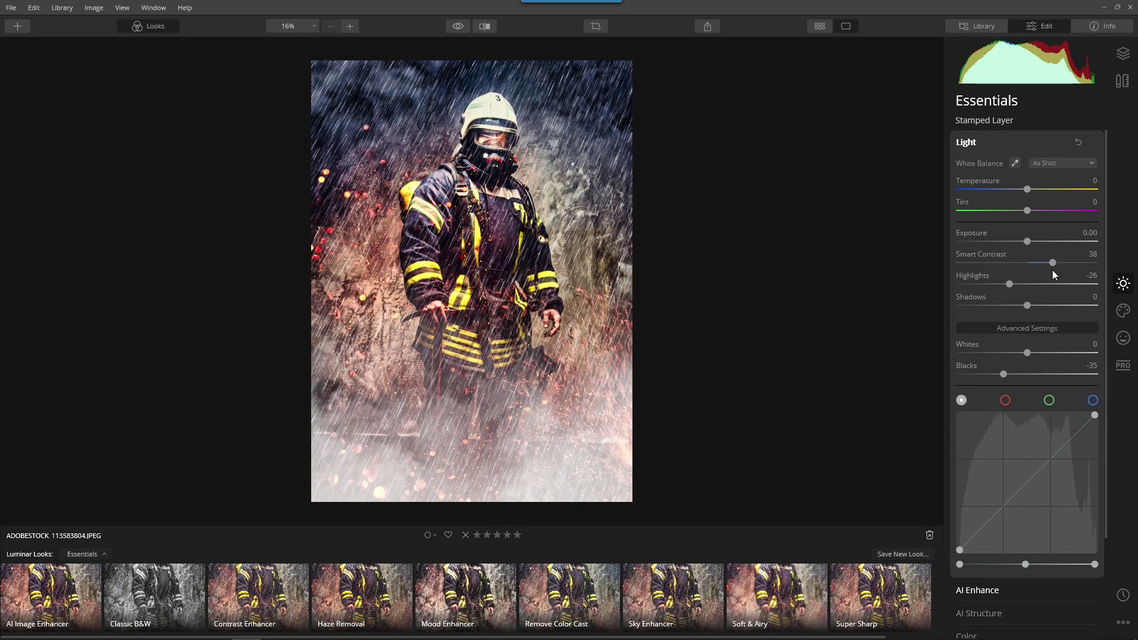
# Step: Darken the stamped layer's midtones by lowering the middle of the tone curve, and compare the image with the original
pyautogui.click(1029, 480)
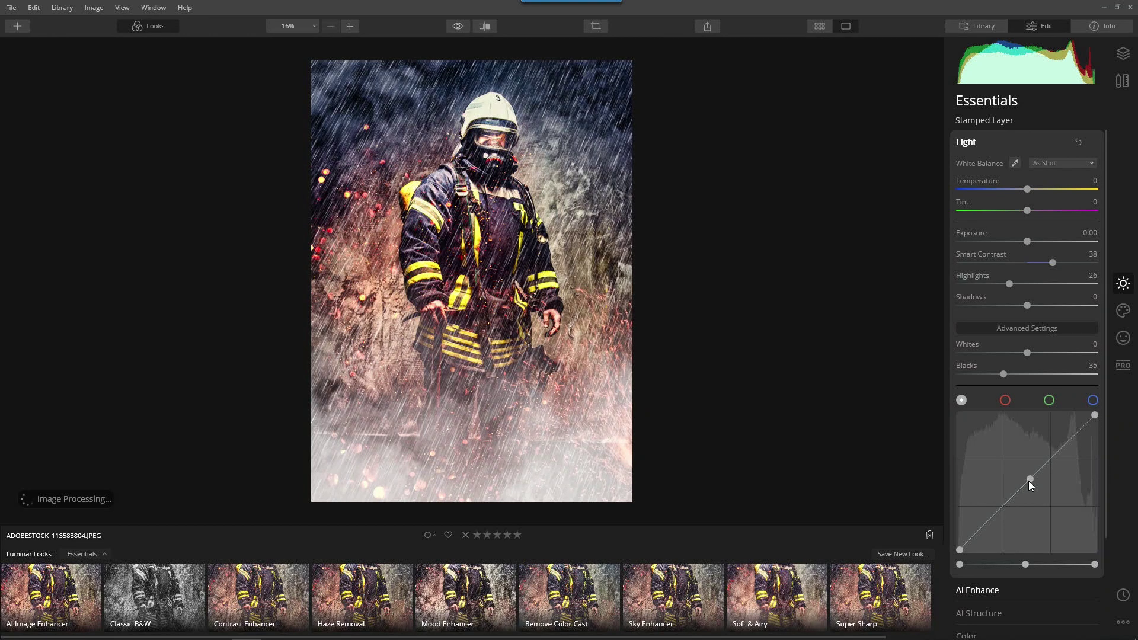
pyautogui.moveTo(1030, 482); pyautogui.dragTo(1040, 486)
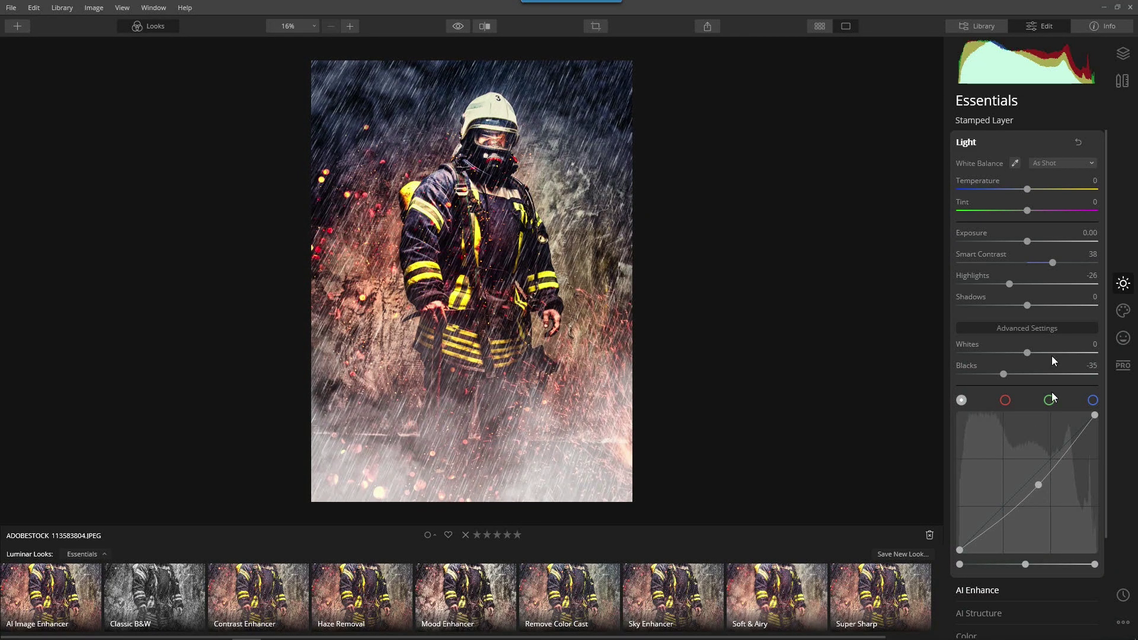
pyautogui.click(962, 143)
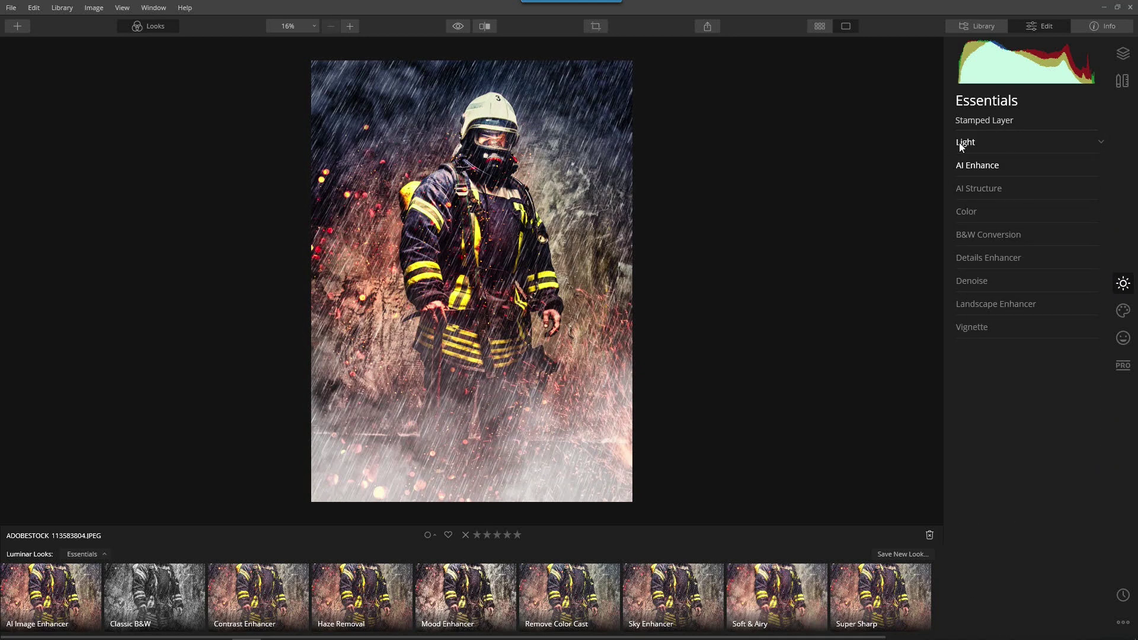
pyautogui.click(456, 26)
pyautogui.click(454, 26)
# Step: Add a darkening vignette to the stamped layer with an Amount of -24
pyautogui.click(987, 328)
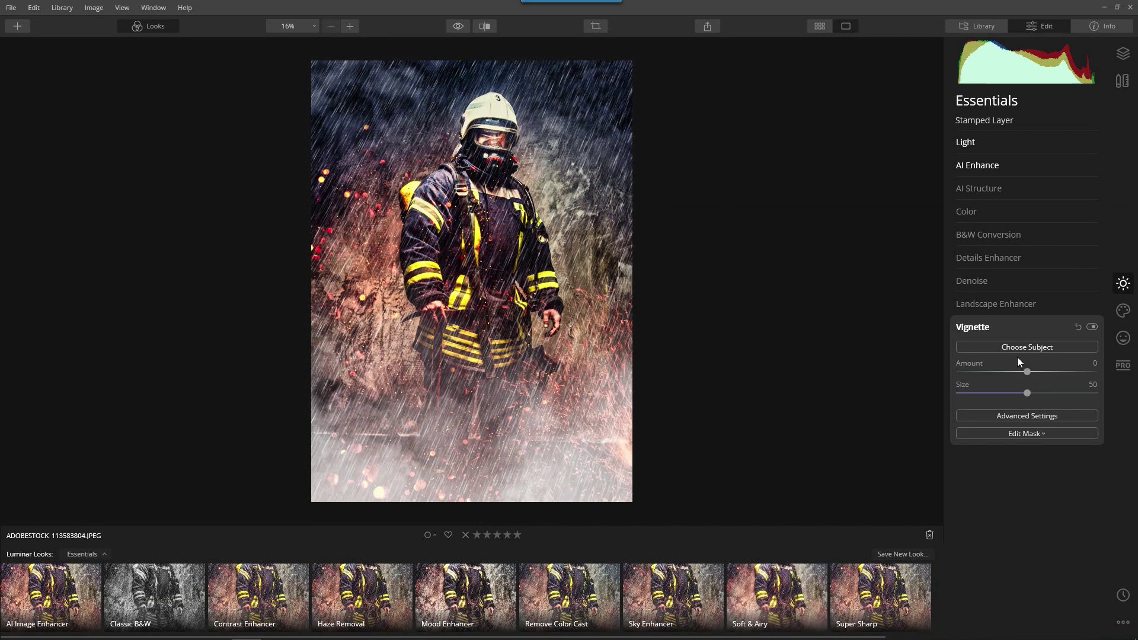
pyautogui.click(1014, 348)
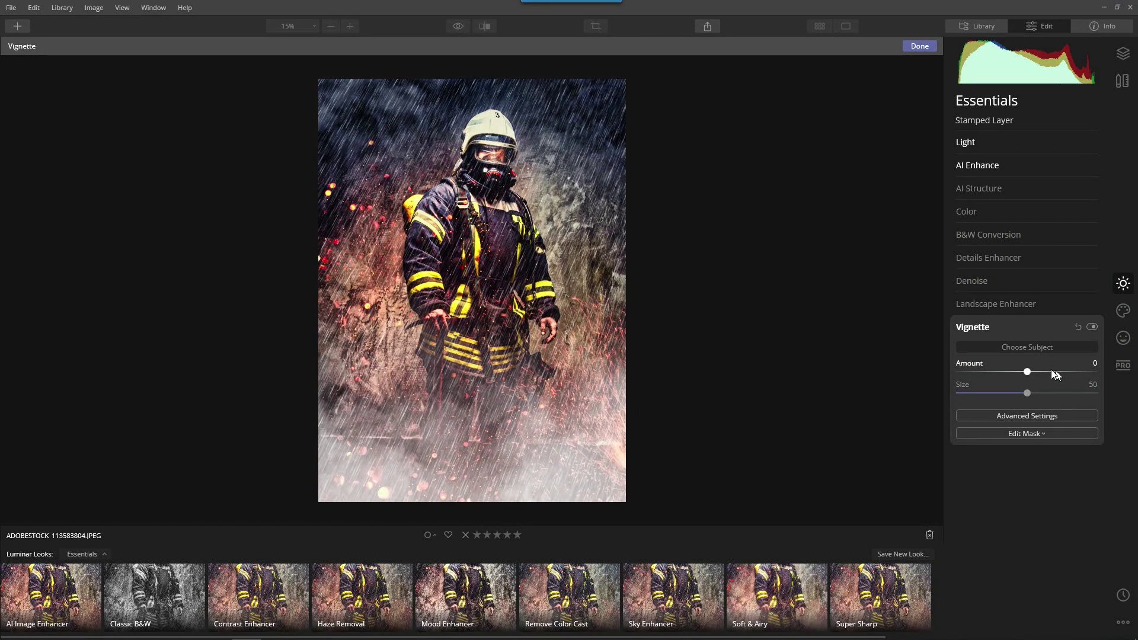
pyautogui.moveTo(1026, 372)
pyautogui.mouseDown()
pyautogui.moveTo(994, 376)
pyautogui.moveTo(1037, 374)
pyautogui.moveTo(960, 374)
pyautogui.moveTo(1010, 373)
pyautogui.mouseUp()
pyautogui.click(920, 49)
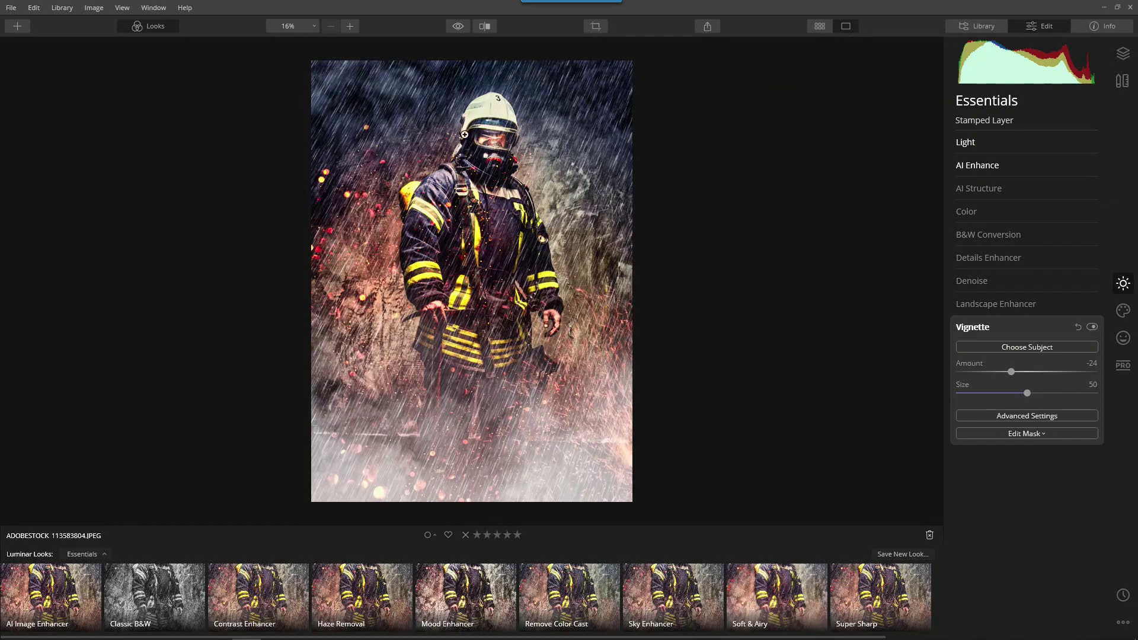
# Step: Compare the finished firefighter composite with the original photo
pyautogui.click(460, 26)
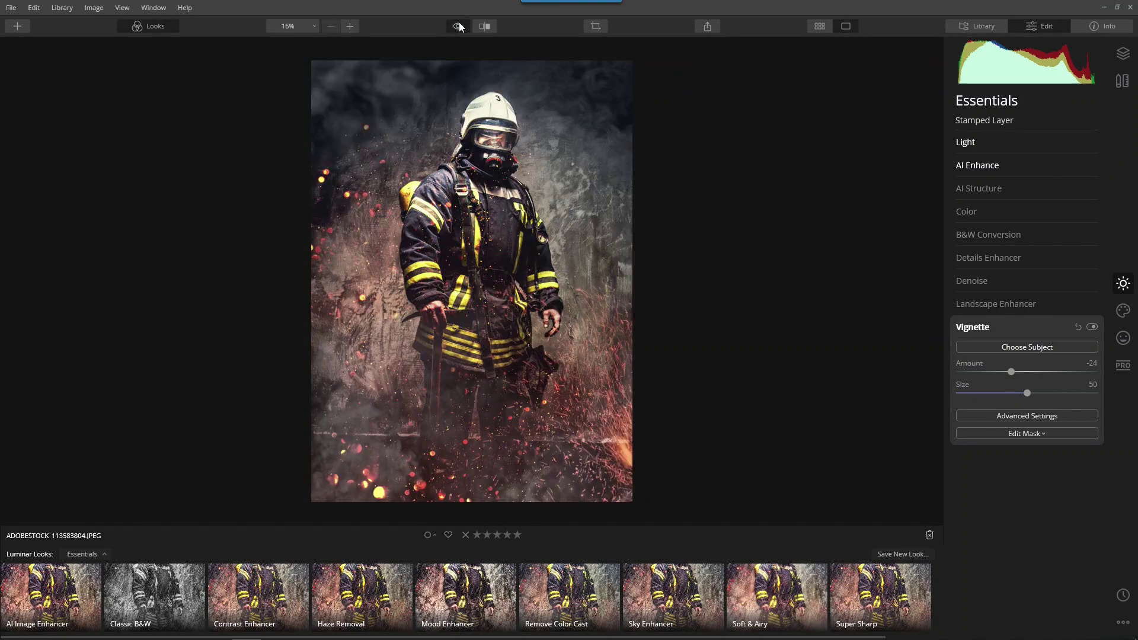
pyautogui.click(459, 26)
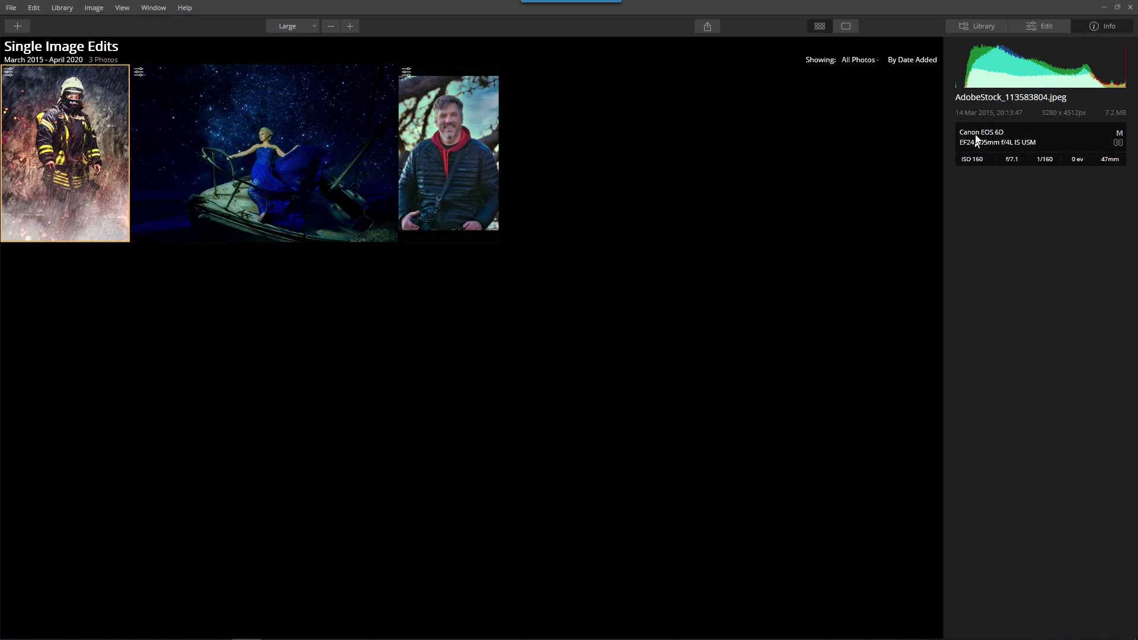
# Step: Browse the library folders and open the dark portrait of the man in the tunnel from the Favorites folder of My collection
pyautogui.click(980, 33)
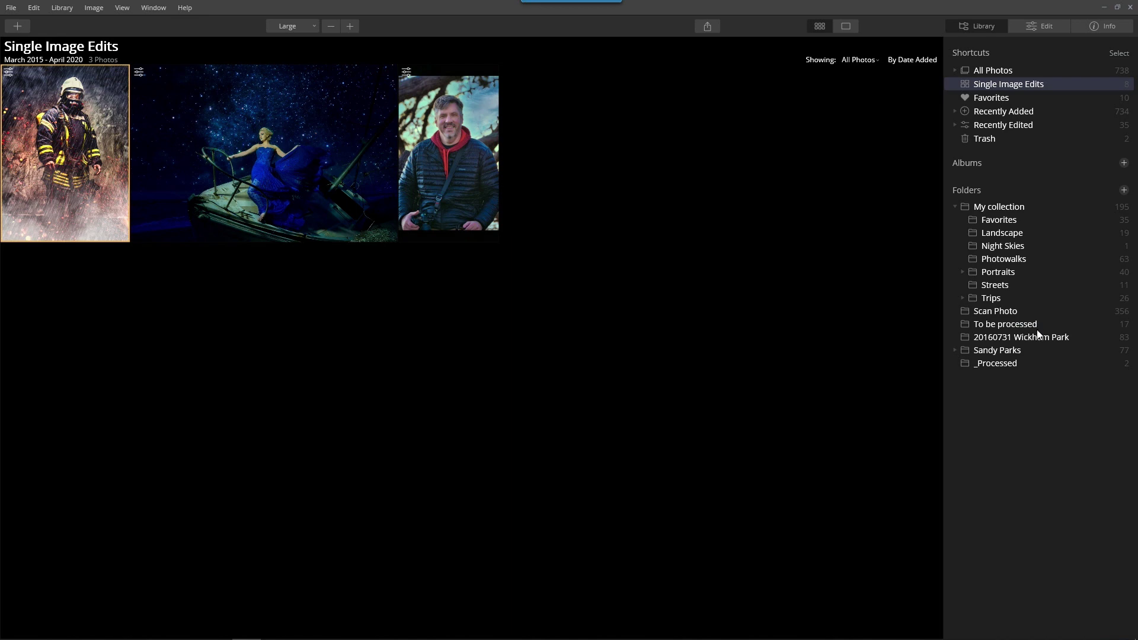
pyautogui.click(996, 351)
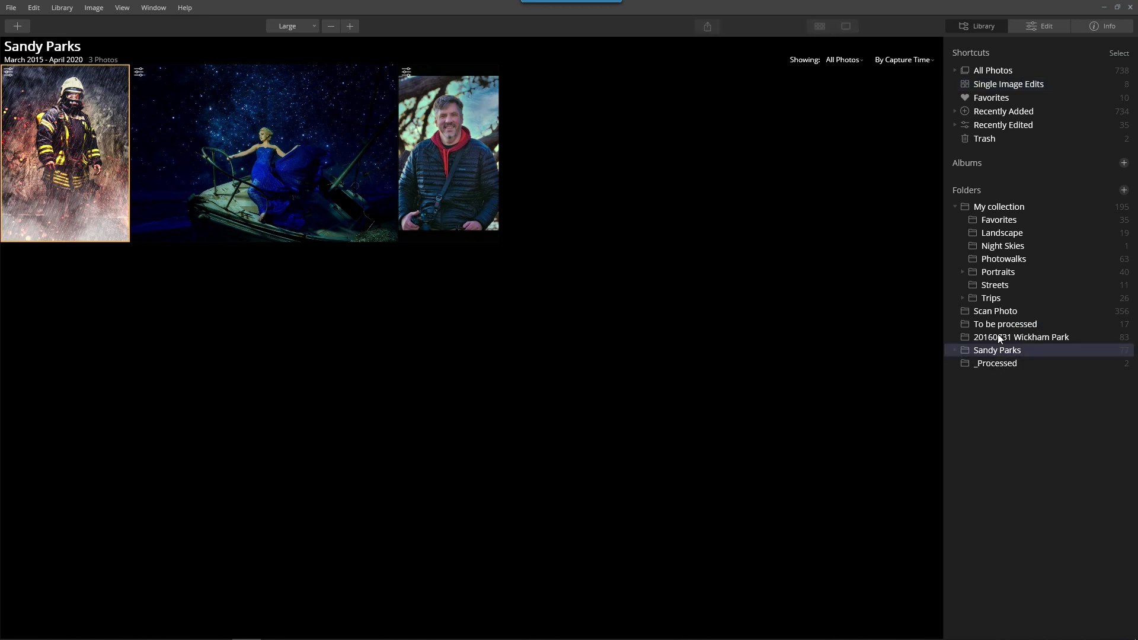
pyautogui.click(998, 338)
pyautogui.click(991, 324)
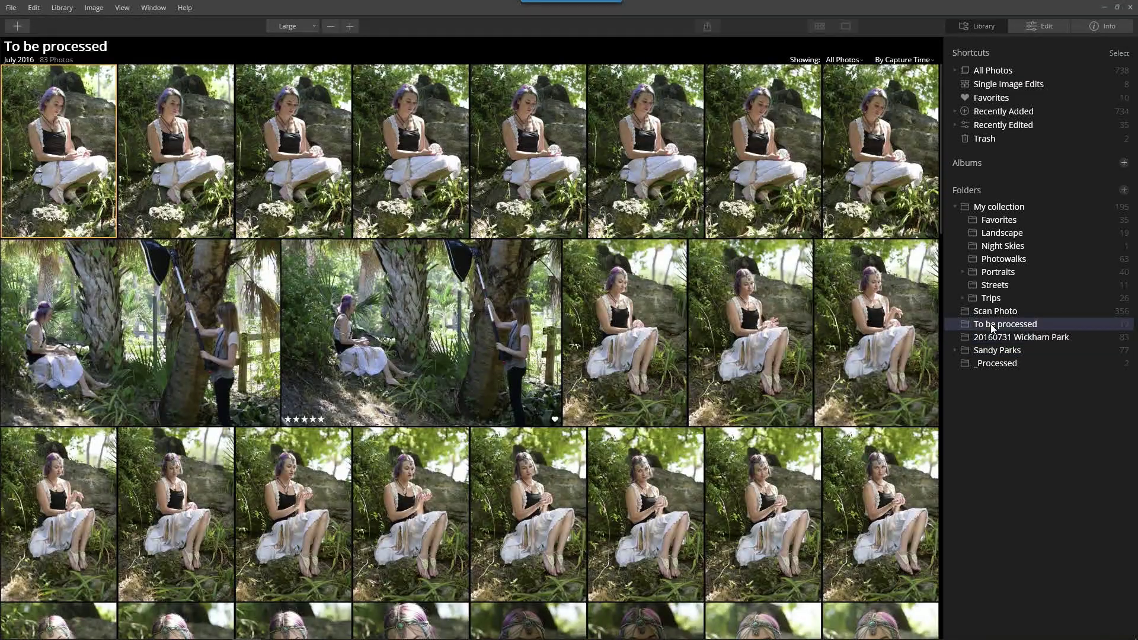
pyautogui.click(986, 310)
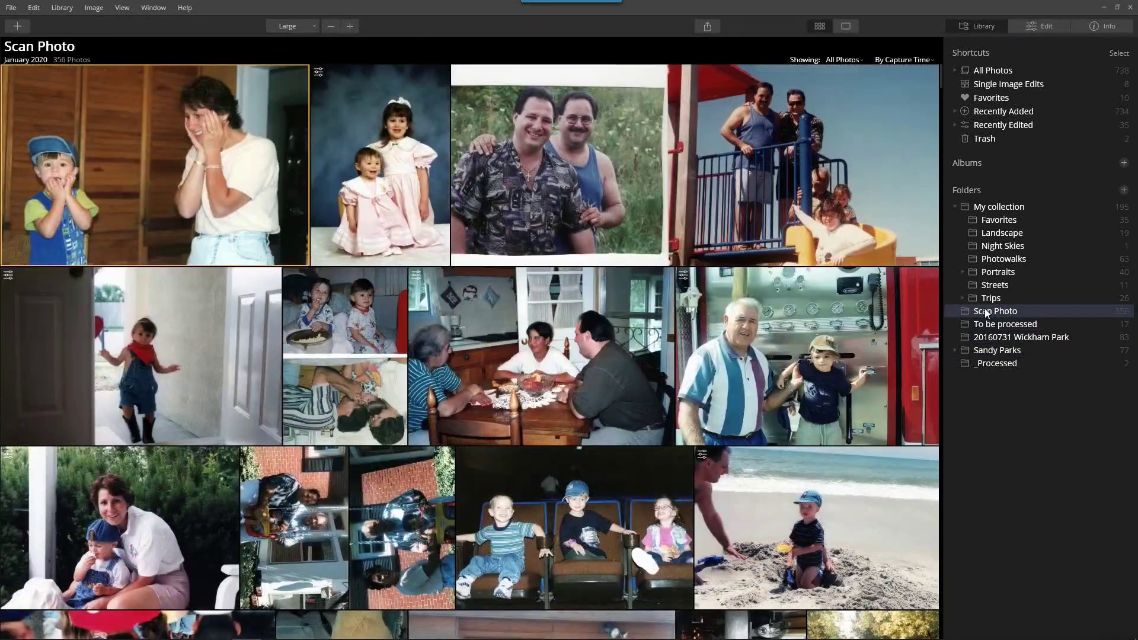
pyautogui.scroll(-10, 735, 353)
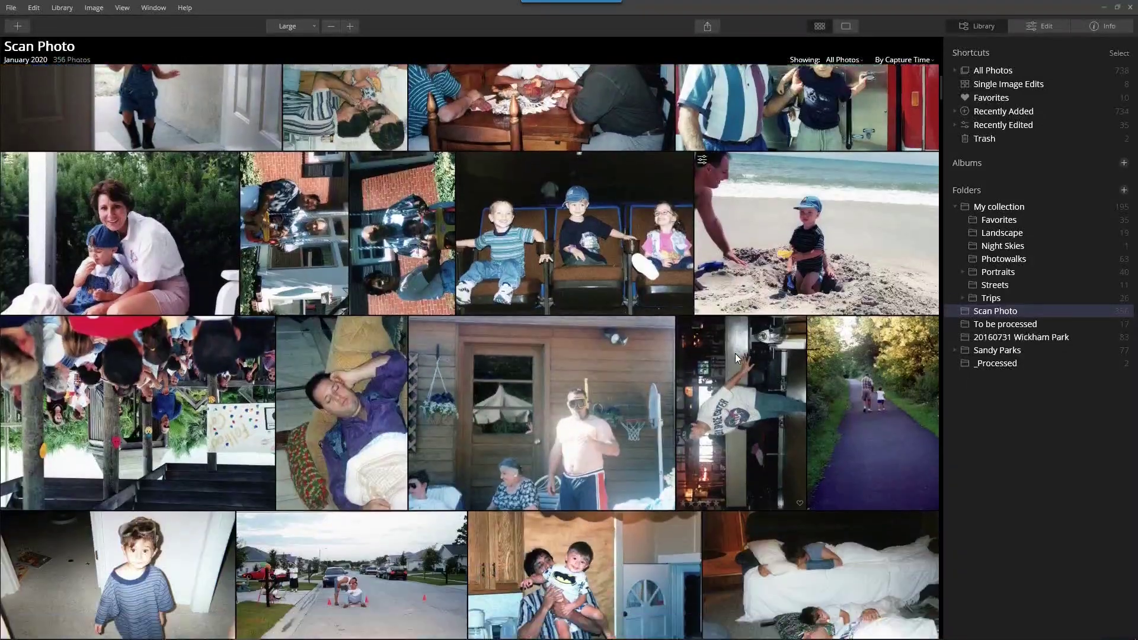
pyautogui.scroll(-3, 736, 354)
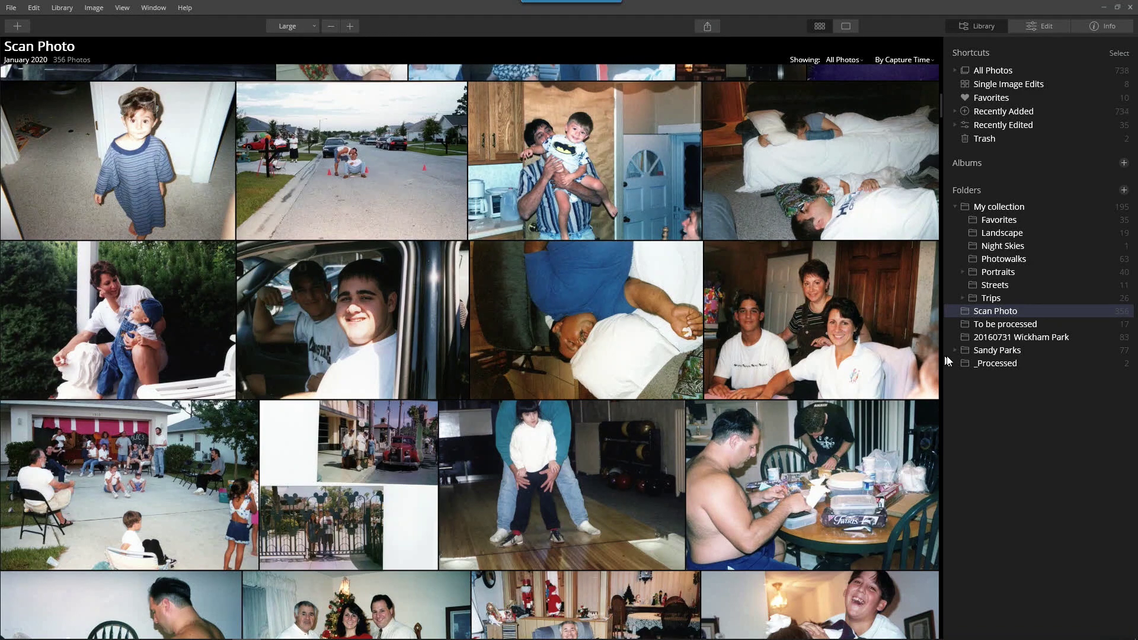
pyautogui.click(1000, 300)
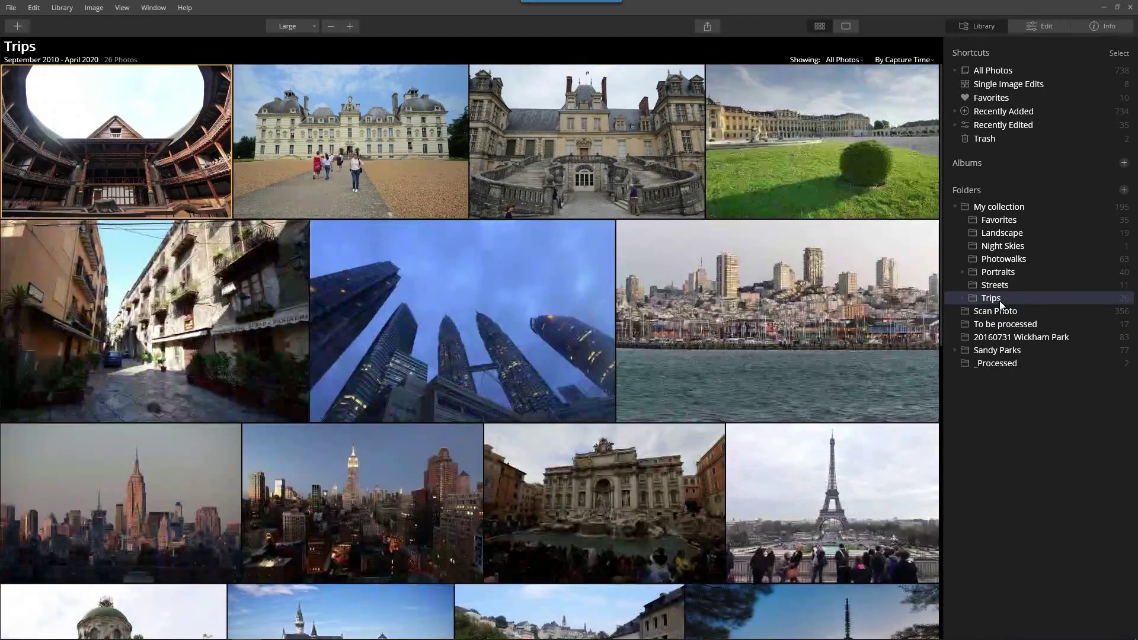
pyautogui.click(1005, 224)
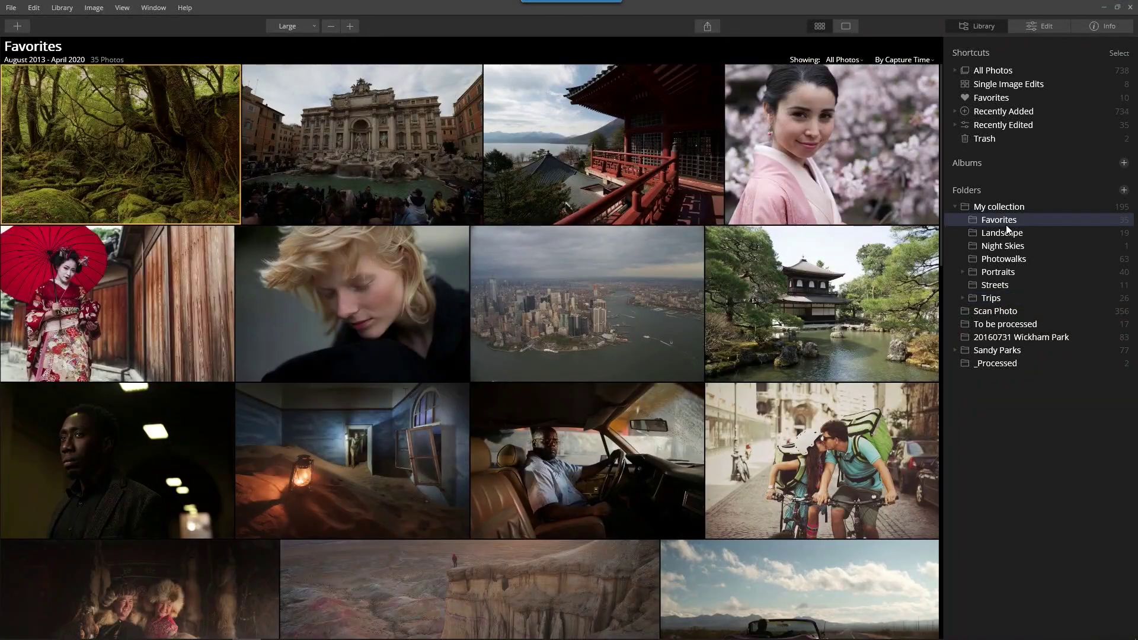
pyautogui.doubleClick(87, 451)
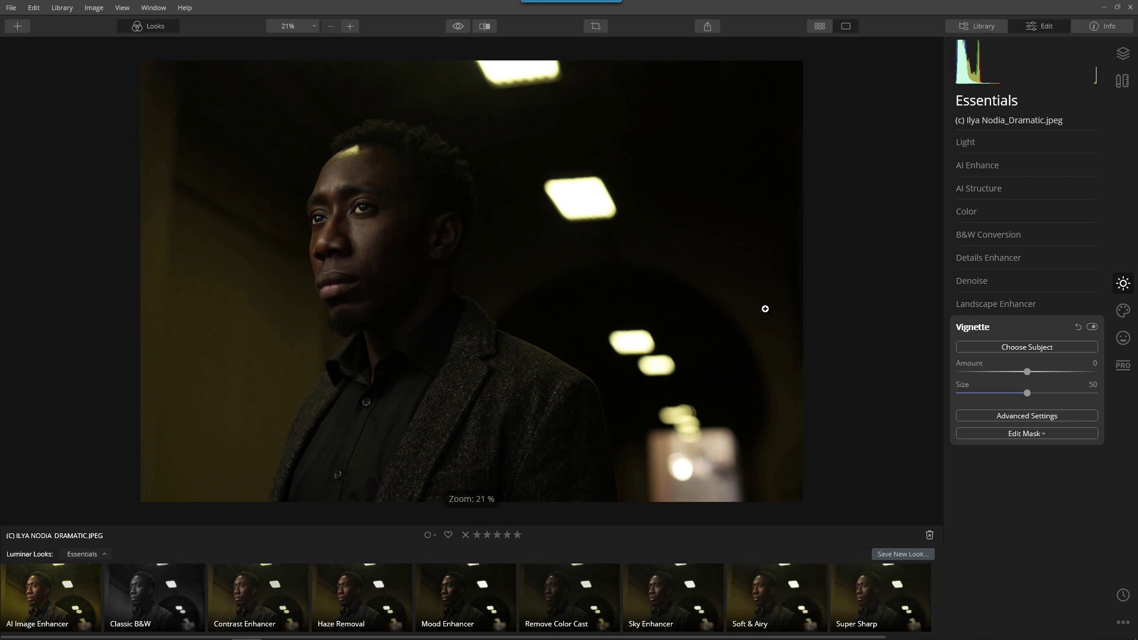
# Step: Apply the AI Image Enhancer look at an Amount of 95, and set AI Accent to 32 and AI Sky Enhancer to 0
pyautogui.click(965, 142)
pyautogui.click(970, 146)
pyautogui.click(977, 167)
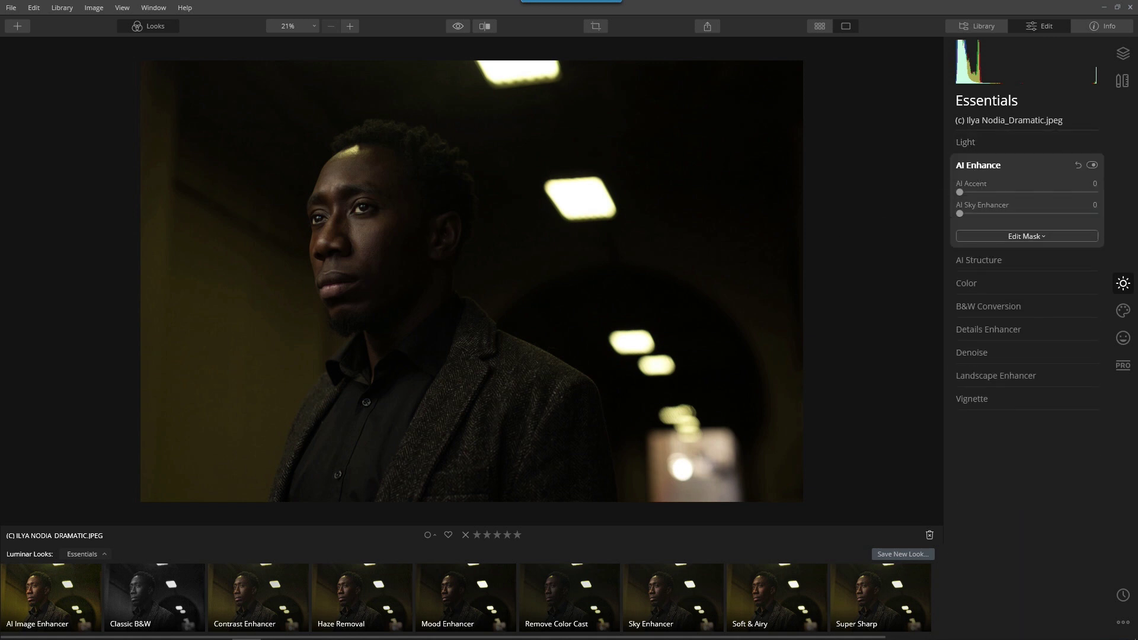
pyautogui.click(60, 603)
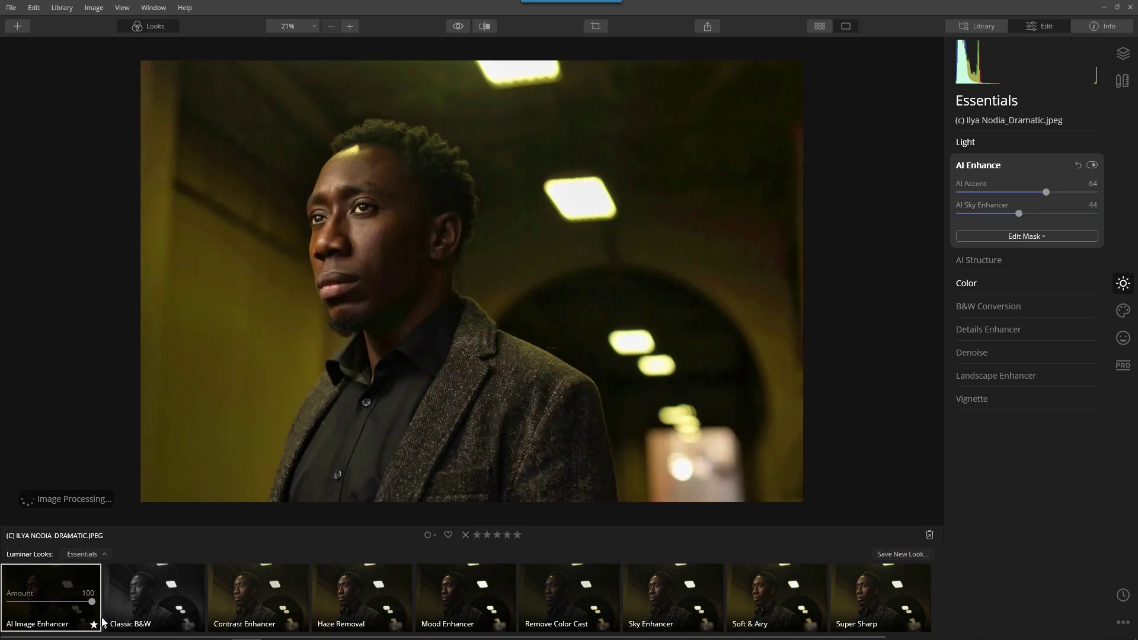
pyautogui.moveTo(92, 602); pyautogui.dragTo(88, 602)
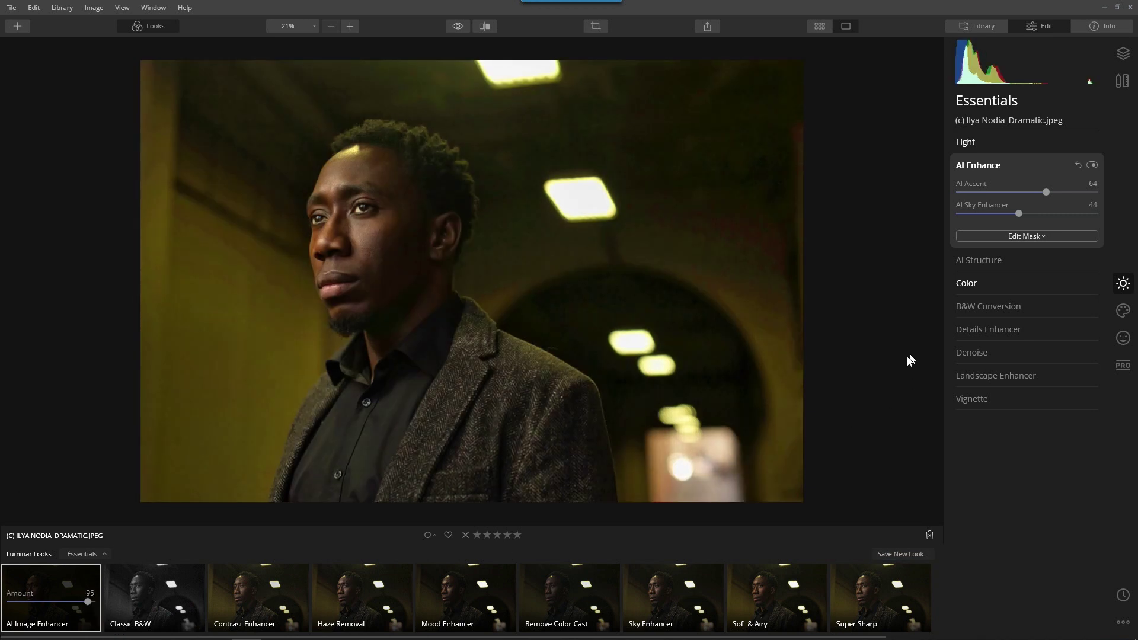
pyautogui.moveTo(1046, 192); pyautogui.dragTo(923, 233)
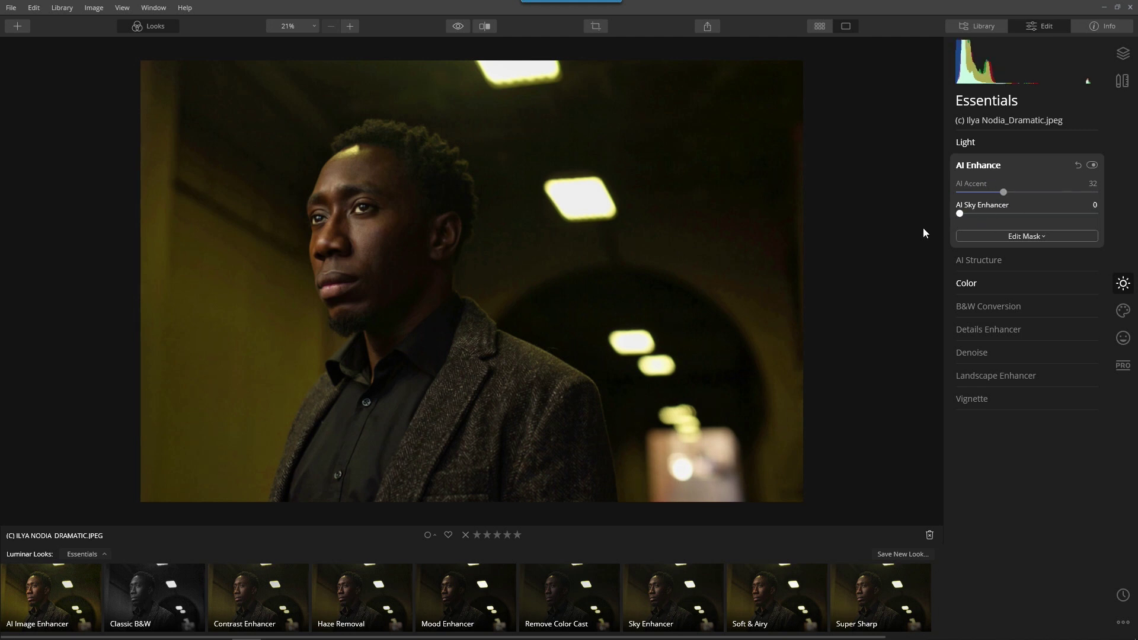
# Step: Mute the portrait's colors with Remove Color Cast at 26, orange Hue at -7, orange Saturation at -100 and yellow Saturation at -81
pyautogui.click(977, 284)
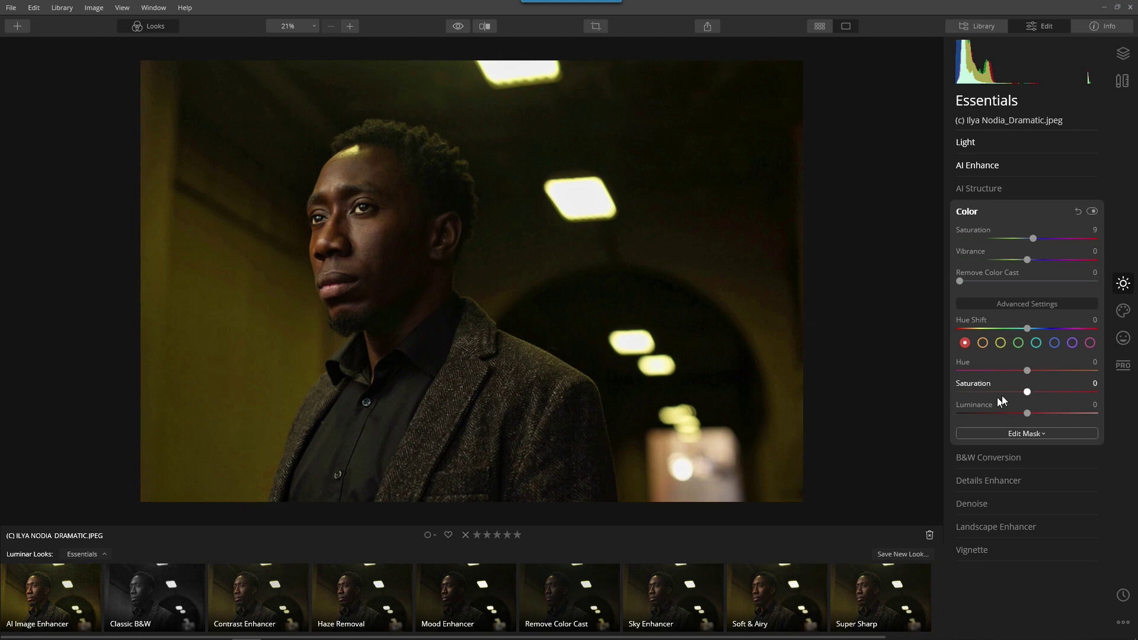
pyautogui.moveTo(977, 277); pyautogui.dragTo(994, 279)
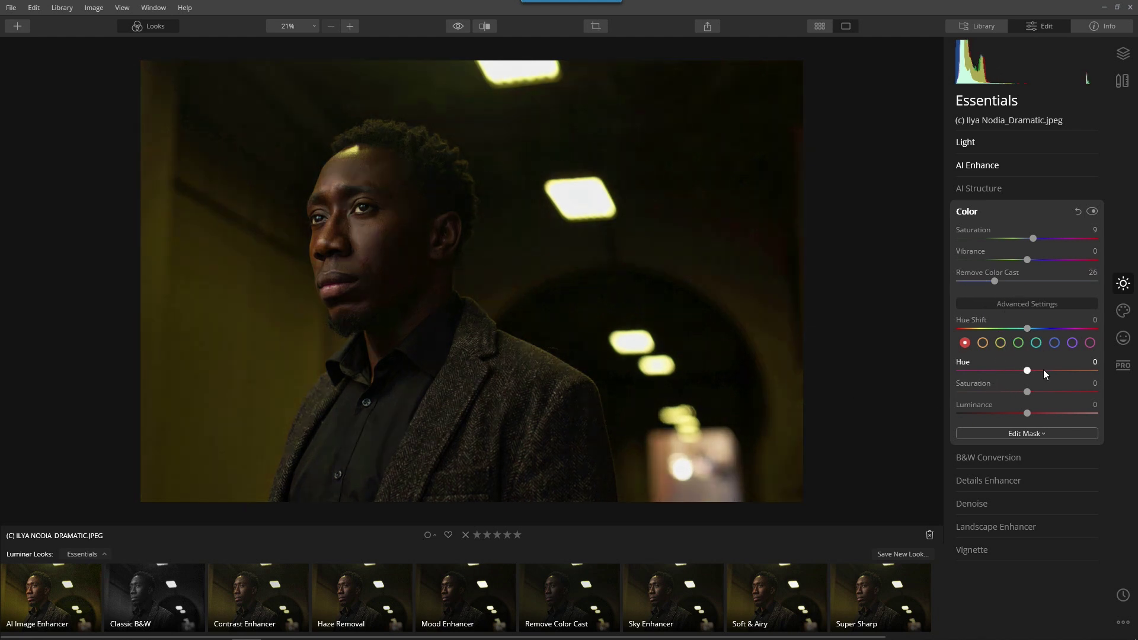
pyautogui.click(1000, 343)
pyautogui.click(983, 343)
pyautogui.moveTo(1025, 390); pyautogui.dragTo(994, 406)
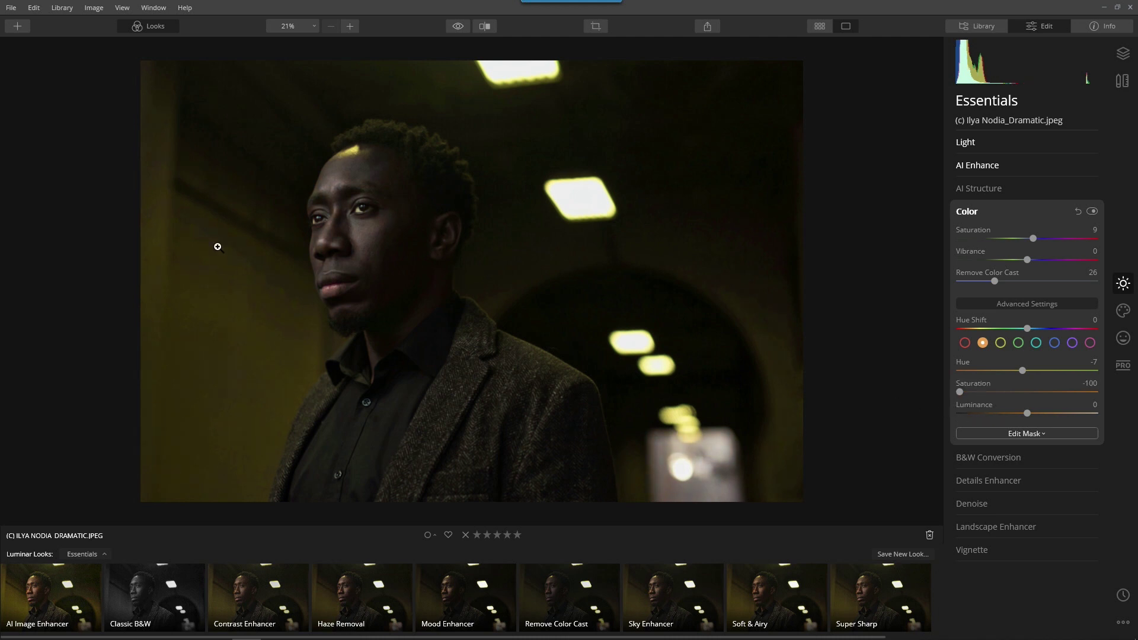
pyautogui.click(1000, 343)
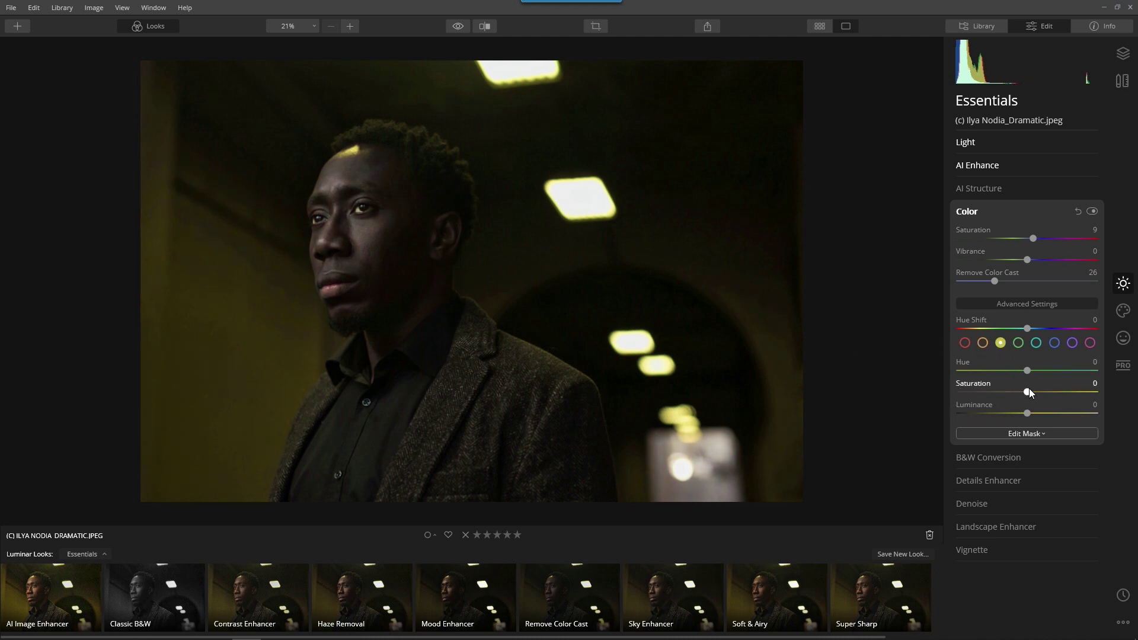
pyautogui.moveTo(1029, 395); pyautogui.dragTo(968, 396)
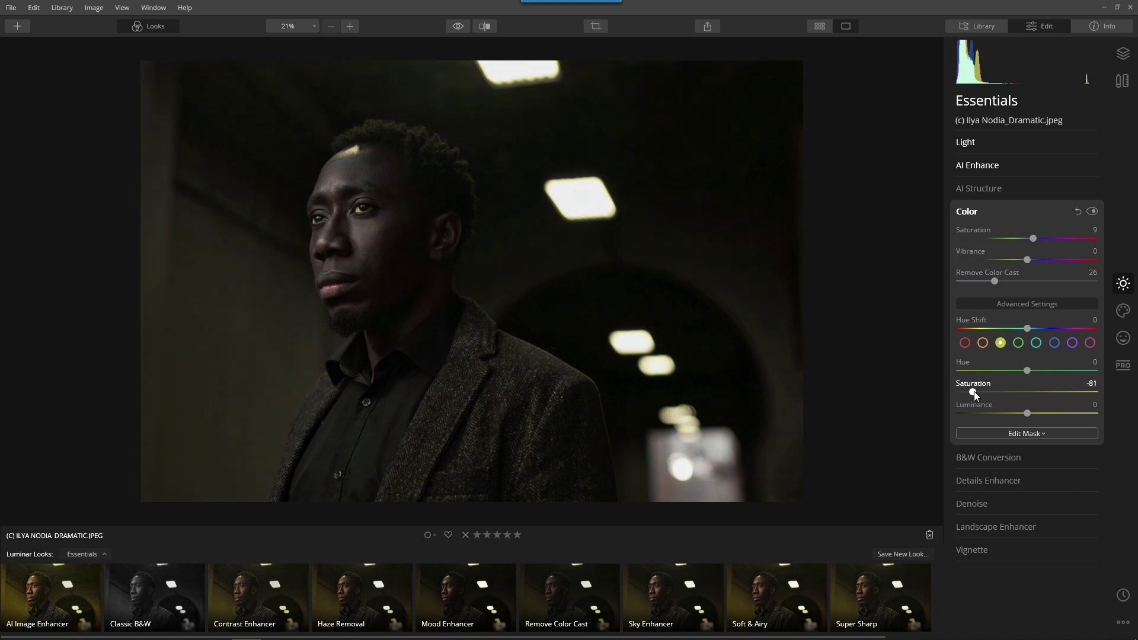
# Step: Compare the color-adjusted portrait with the original at 25% zoom
pyautogui.hotkey('ctrl', '=')
pyautogui.click(457, 27)
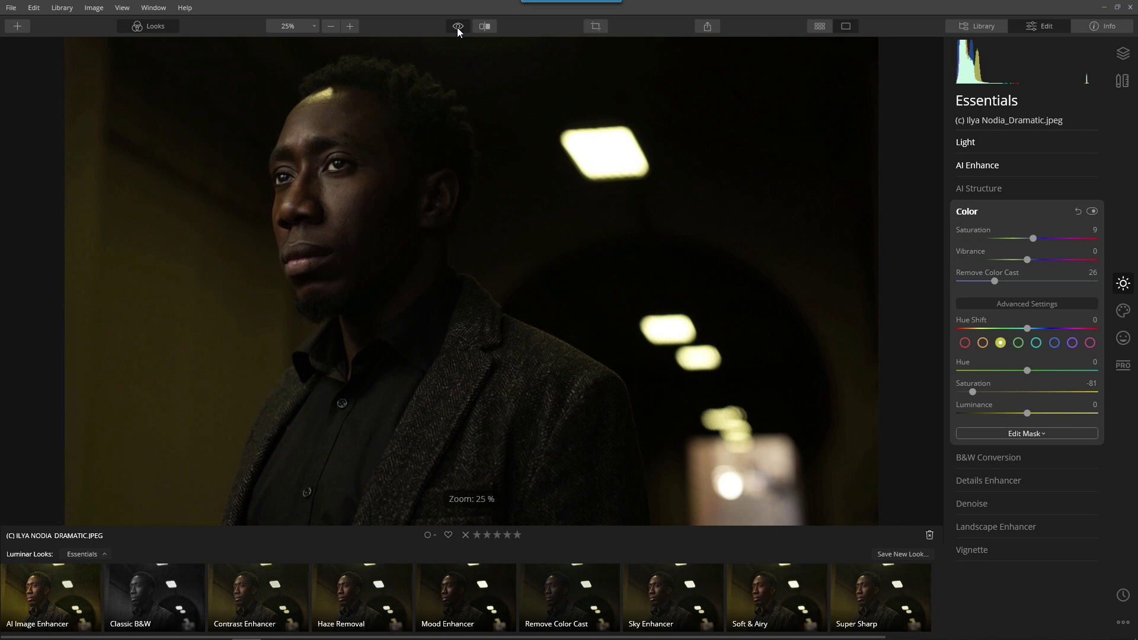
pyautogui.click(458, 28)
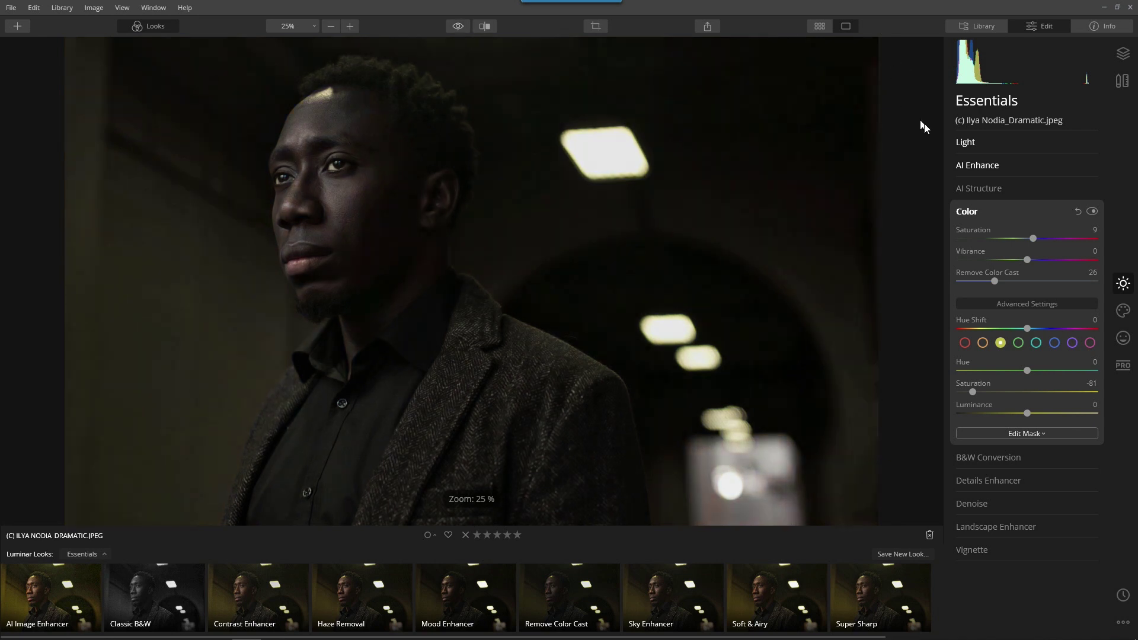
# Step: Close the Color adjustment and open the options for adding a layer above the portrait
pyautogui.click(964, 215)
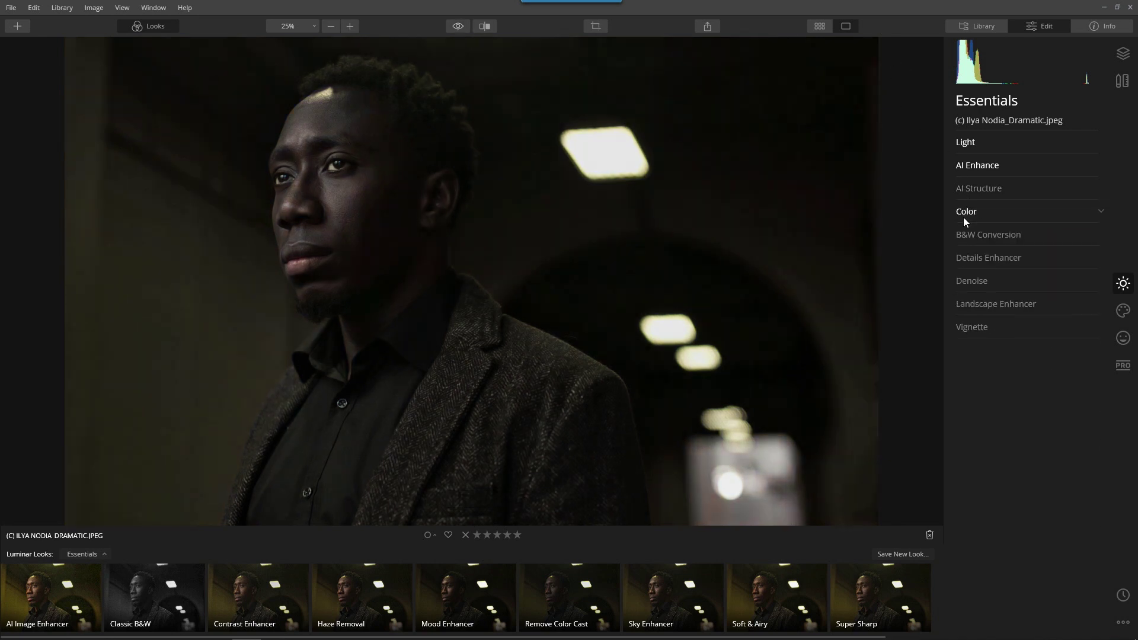
pyautogui.click(1123, 53)
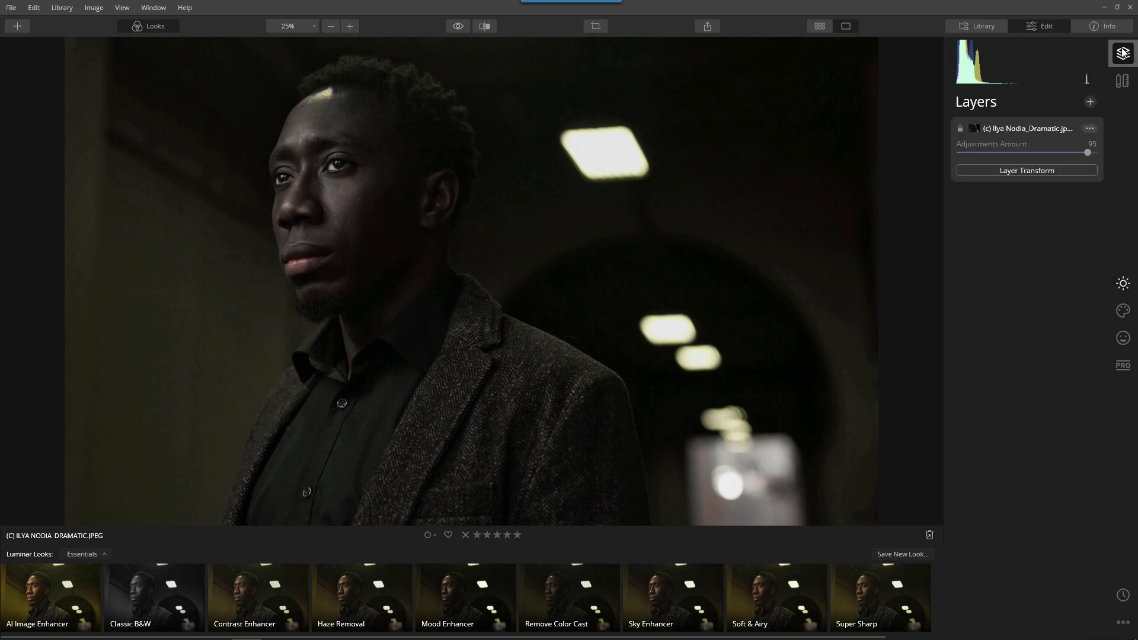
pyautogui.click(1090, 102)
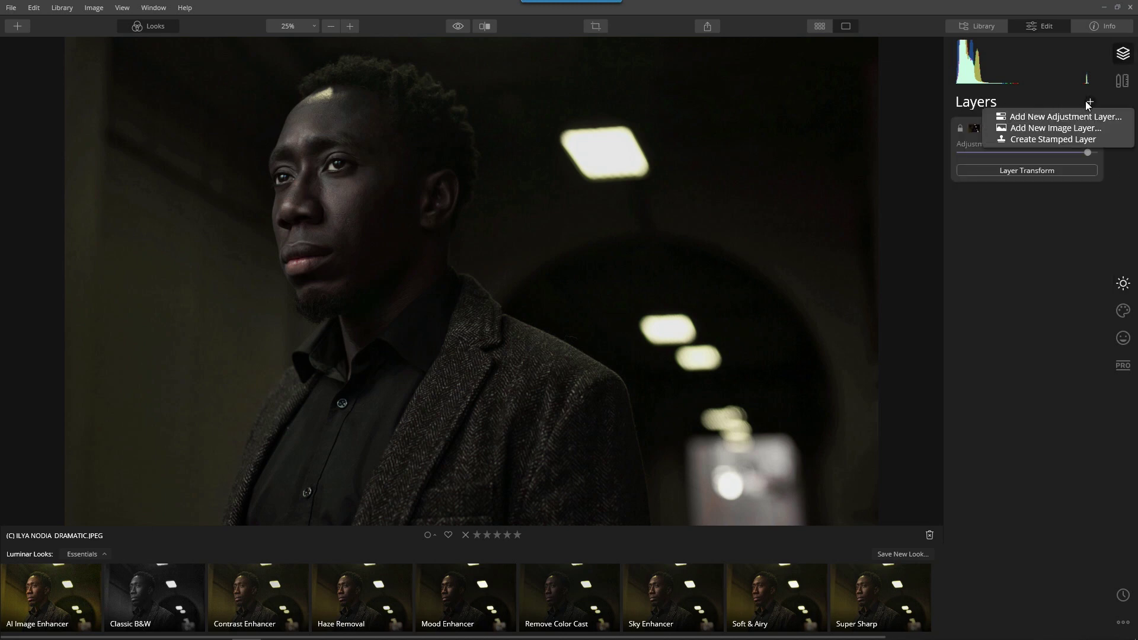
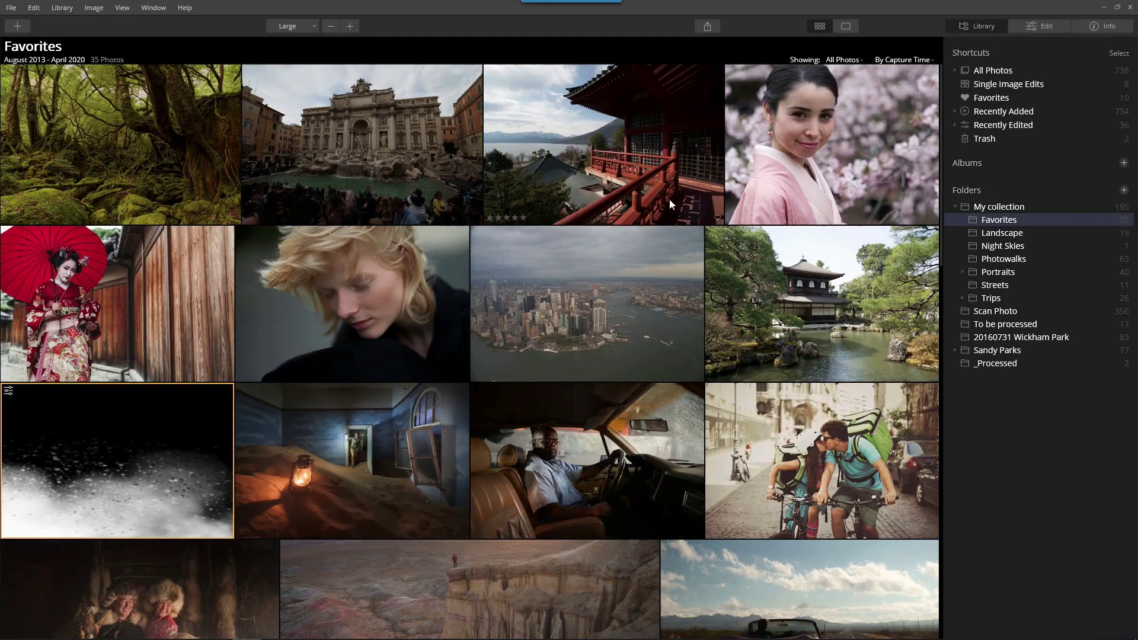
# Step: Reopen the man's portrait with the smoke overlay from the library and reset all of its adjustments
pyautogui.scroll(-4, 531, 372)
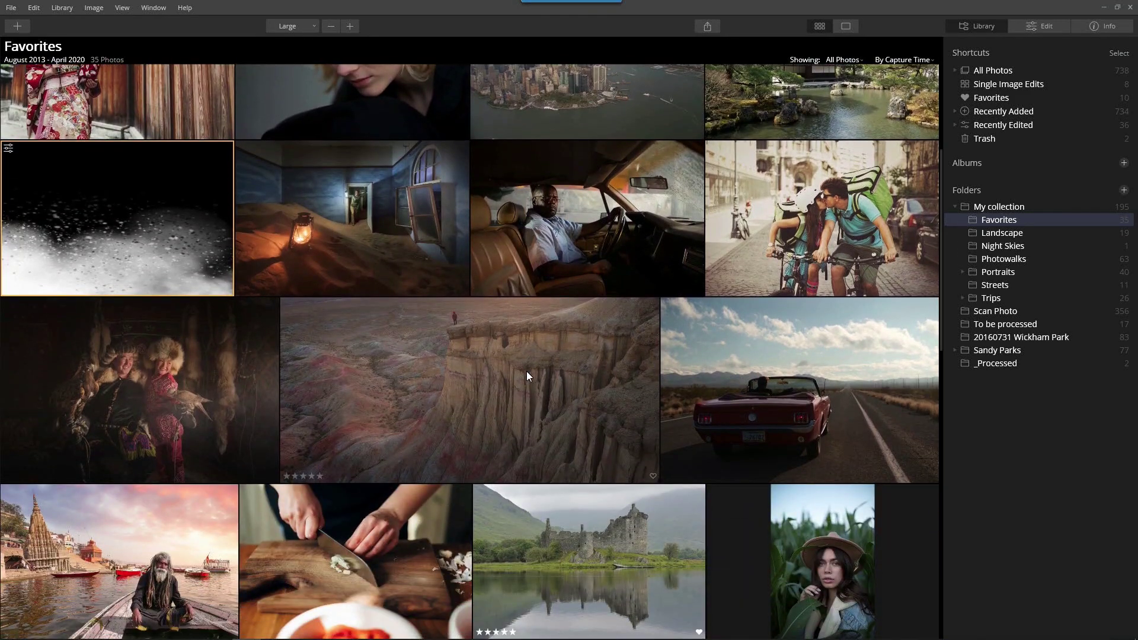
pyautogui.doubleClick(119, 201)
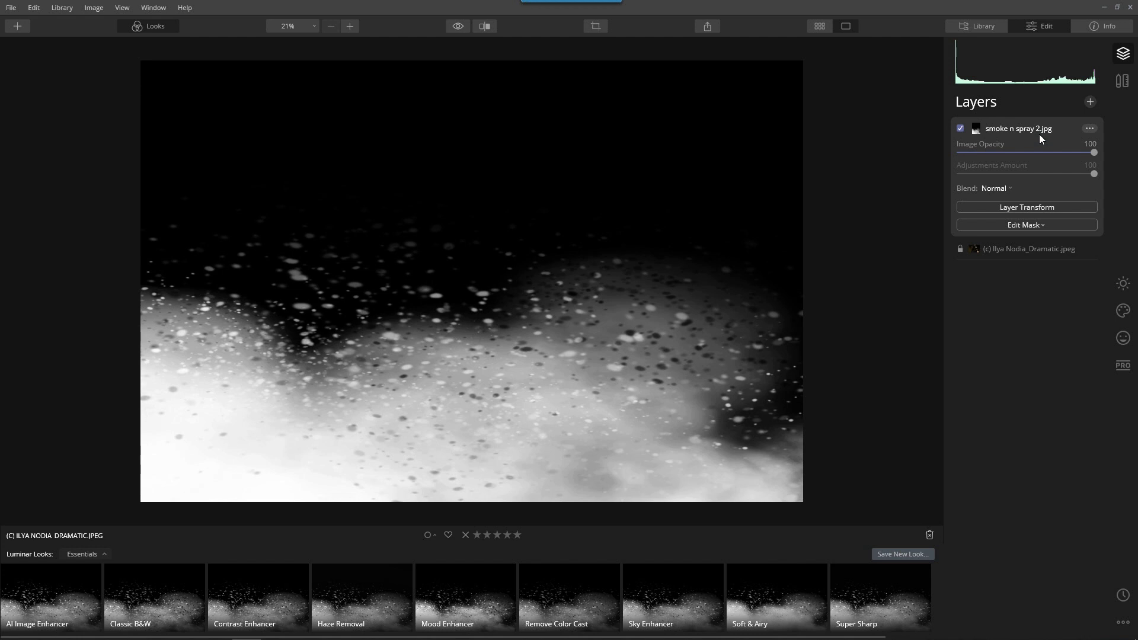
pyautogui.rightClick(458, 154)
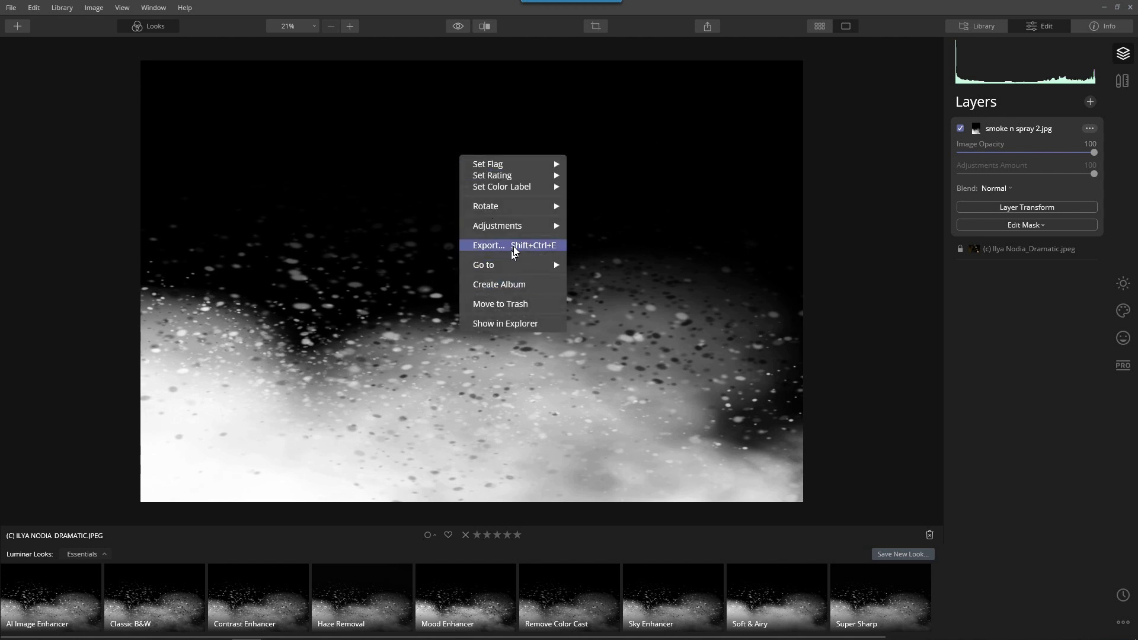
pyautogui.moveTo(514, 227)
pyautogui.click(612, 274)
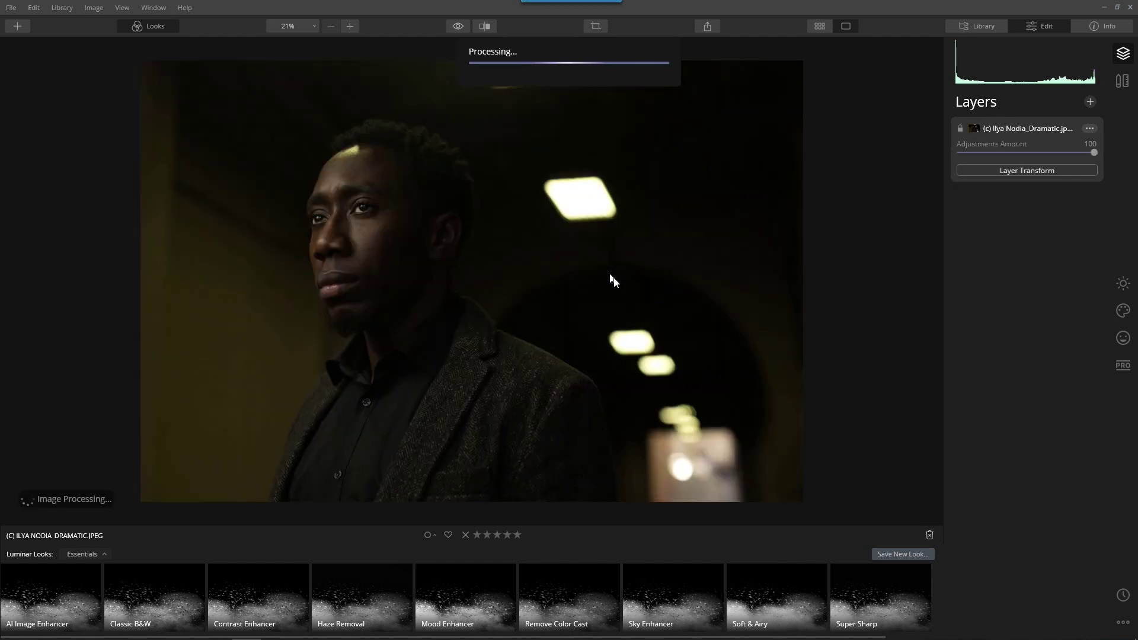
# Step: Browse the Favorites folder and open the photo of the red-haired woman in front of the wooden wall
pyautogui.press('g')
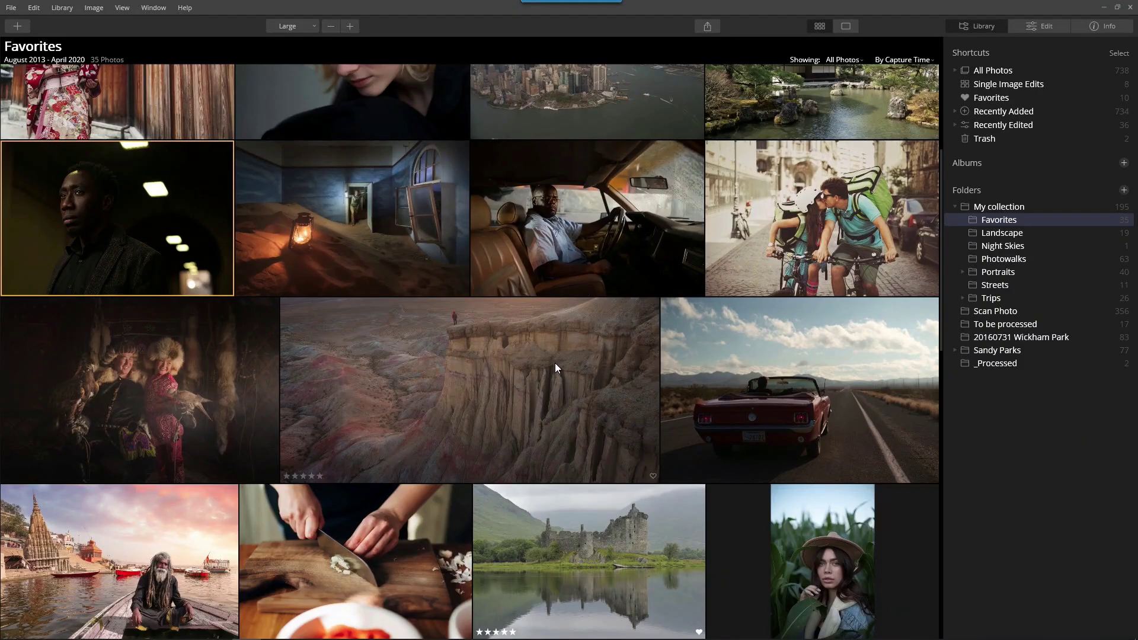
pyautogui.scroll(-7, 555, 363)
pyautogui.scroll(-4, 550, 357)
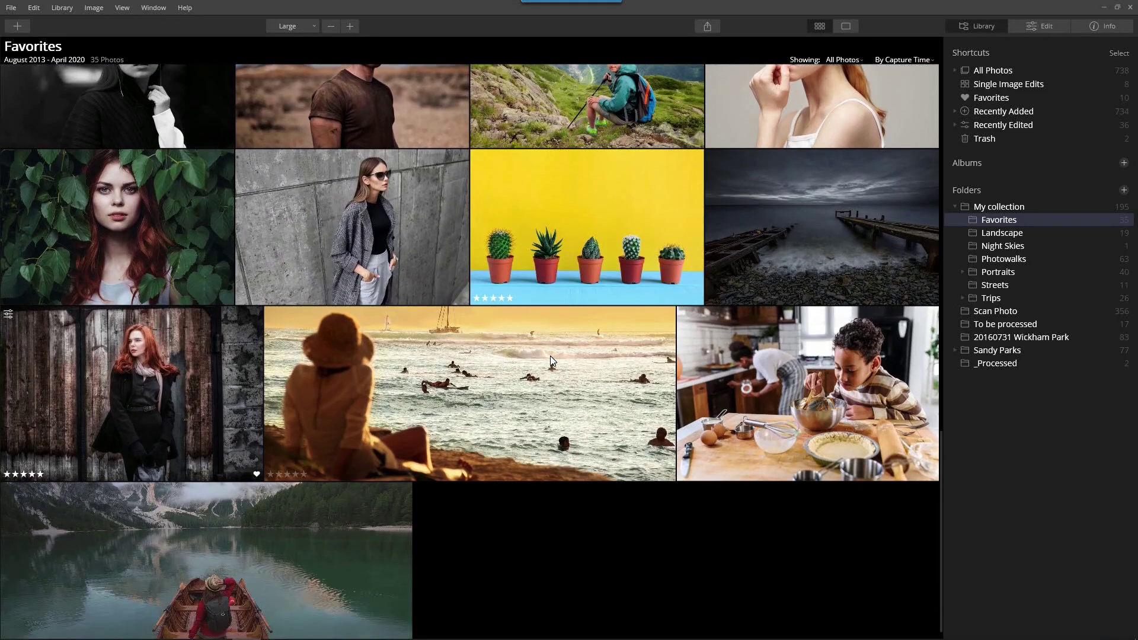
pyautogui.scroll(6, 550, 360)
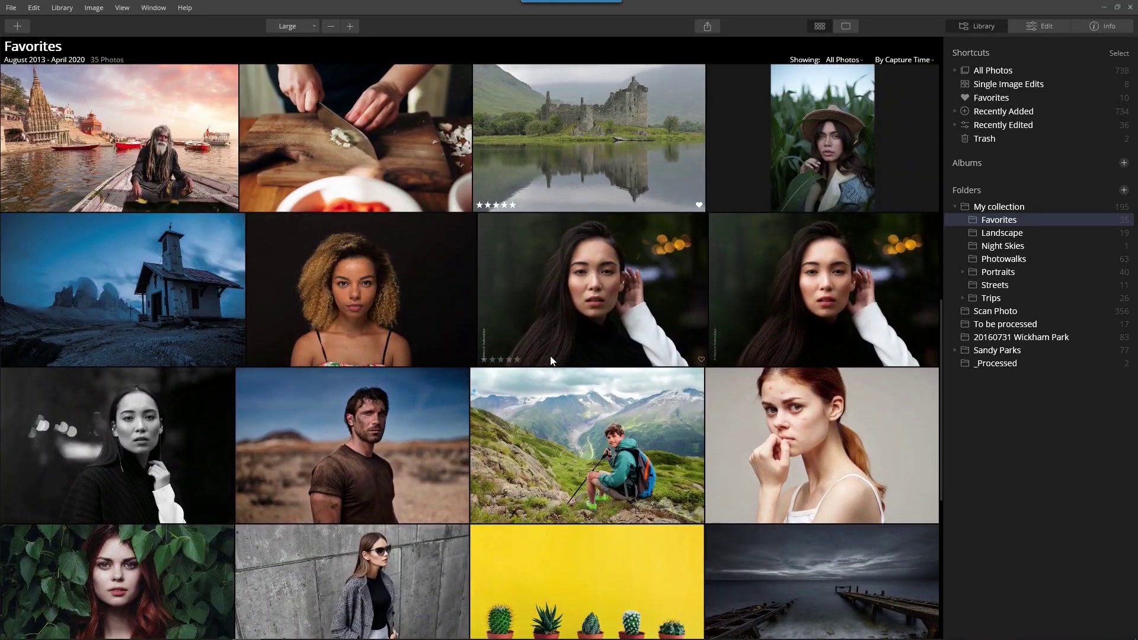
pyautogui.scroll(-6, 550, 356)
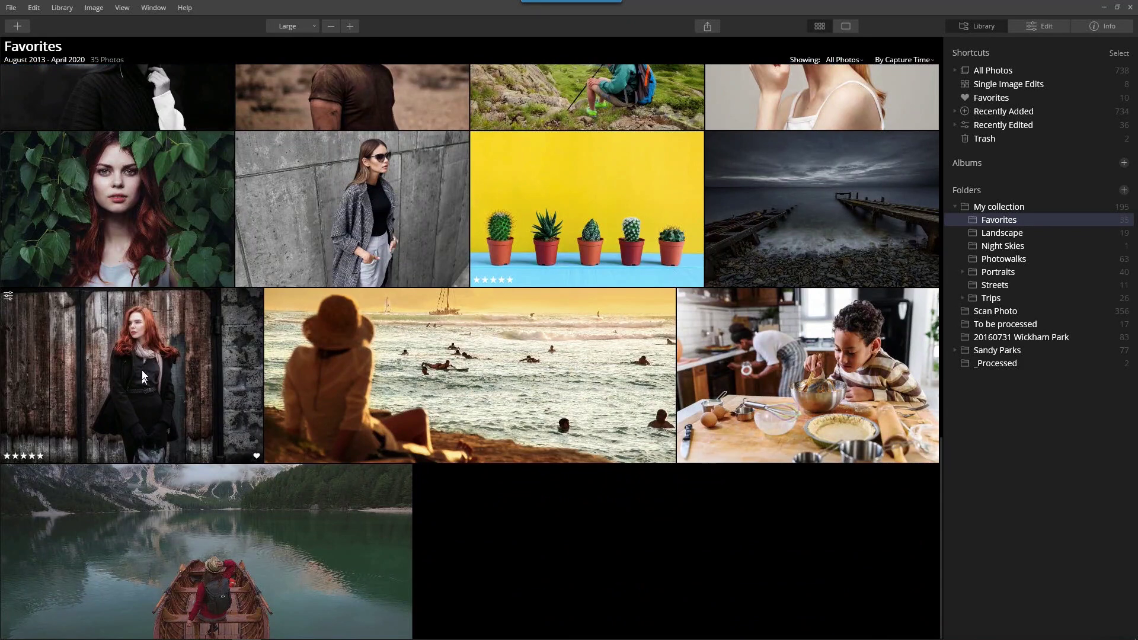
pyautogui.doubleClick(142, 377)
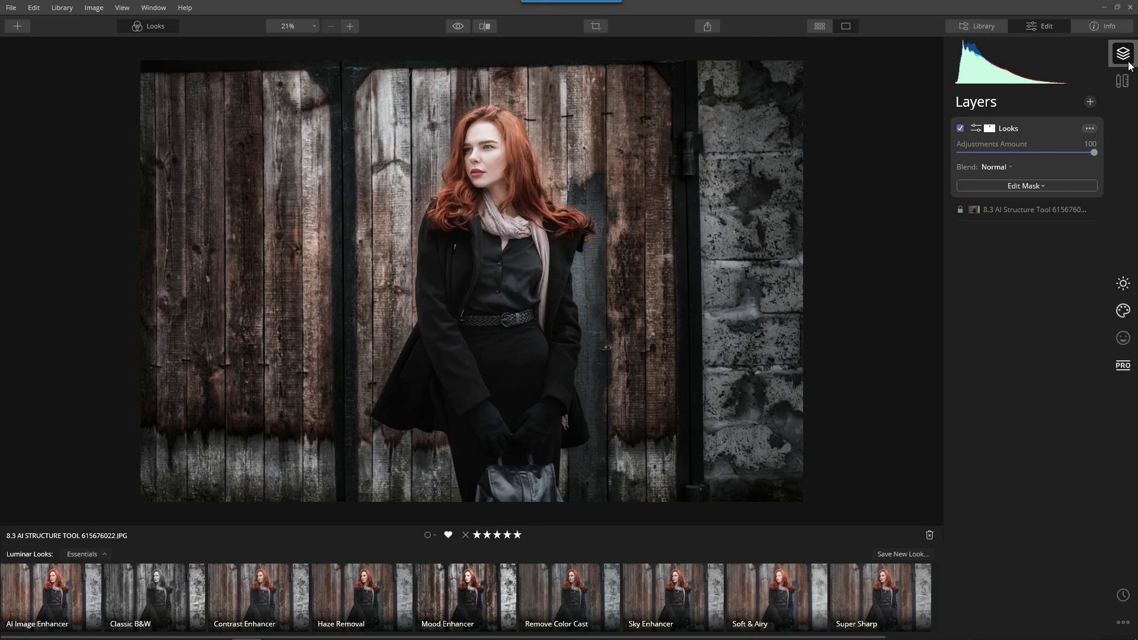
# Step: Add the sunrays 6.jpg overlay from the Free Image Overlays folder as a new image layer above the Looks layer
pyautogui.click(1090, 105)
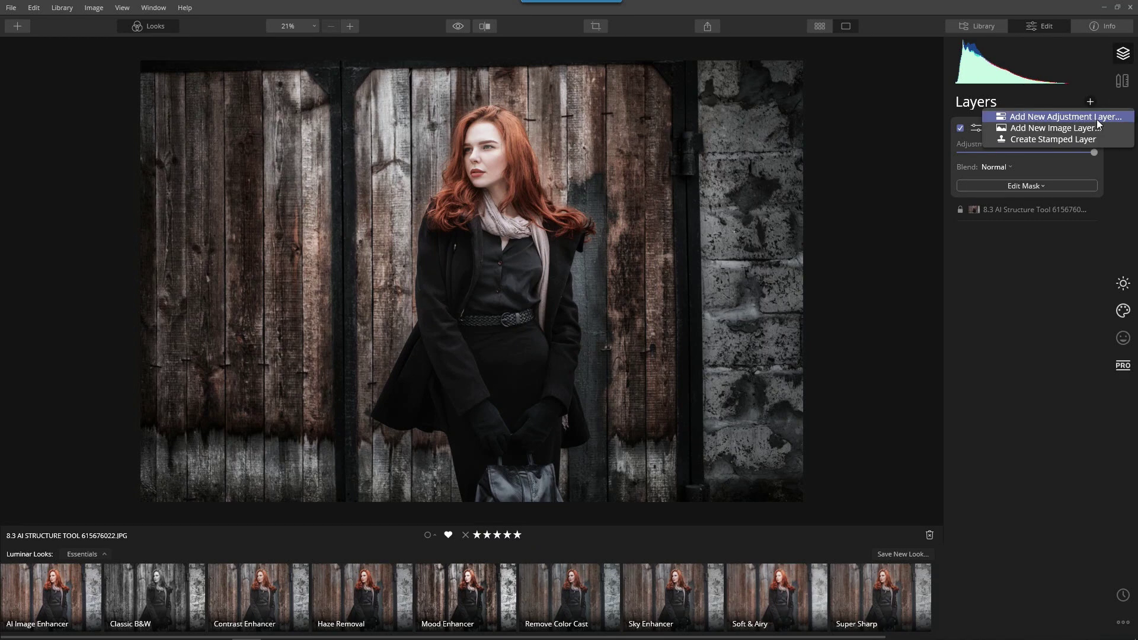
pyautogui.click(1085, 128)
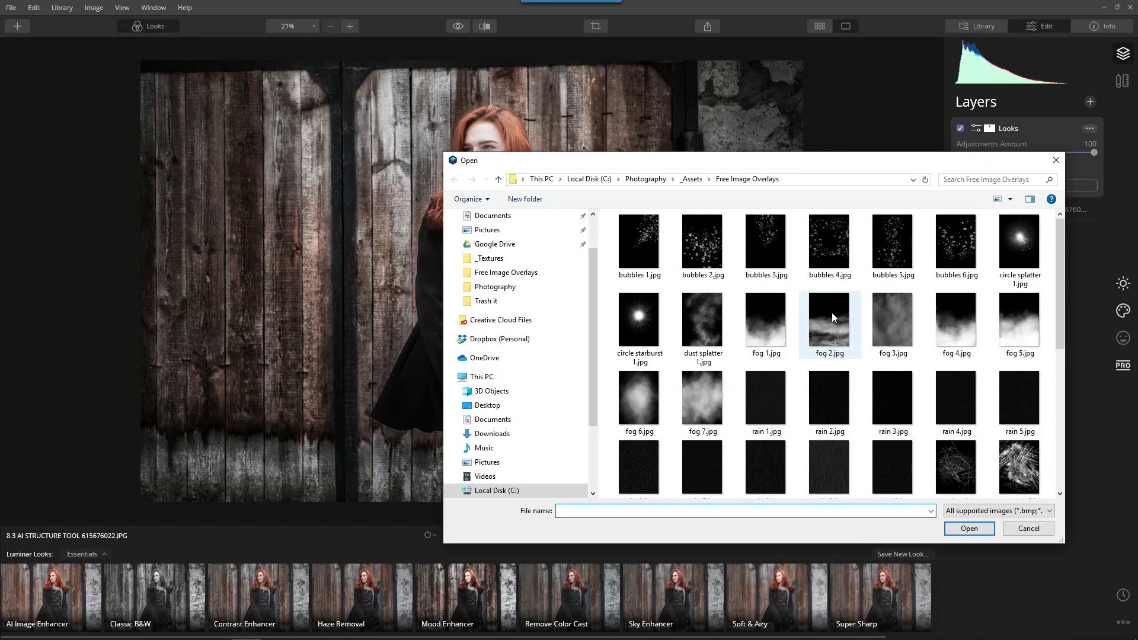
pyautogui.moveTo(1065, 308)
pyautogui.mouseDown()
pyautogui.moveTo(1066, 492)
pyautogui.moveTo(1082, 303)
pyautogui.mouseUp()
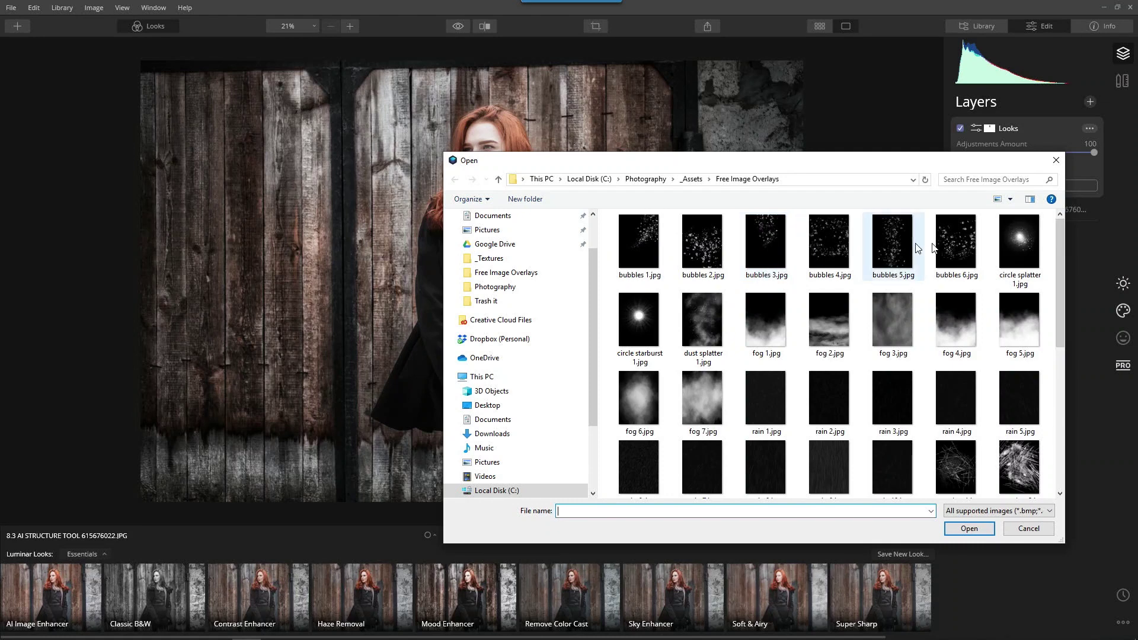
pyautogui.scroll(-1, 956, 409)
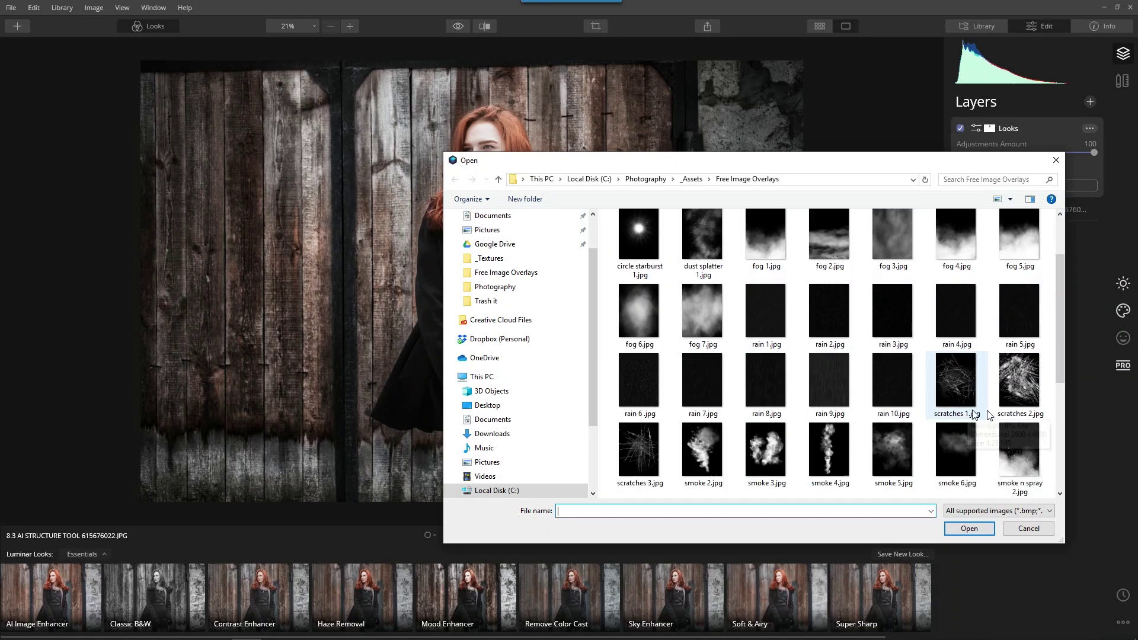
pyautogui.moveTo(1059, 353); pyautogui.dragTo(1055, 457)
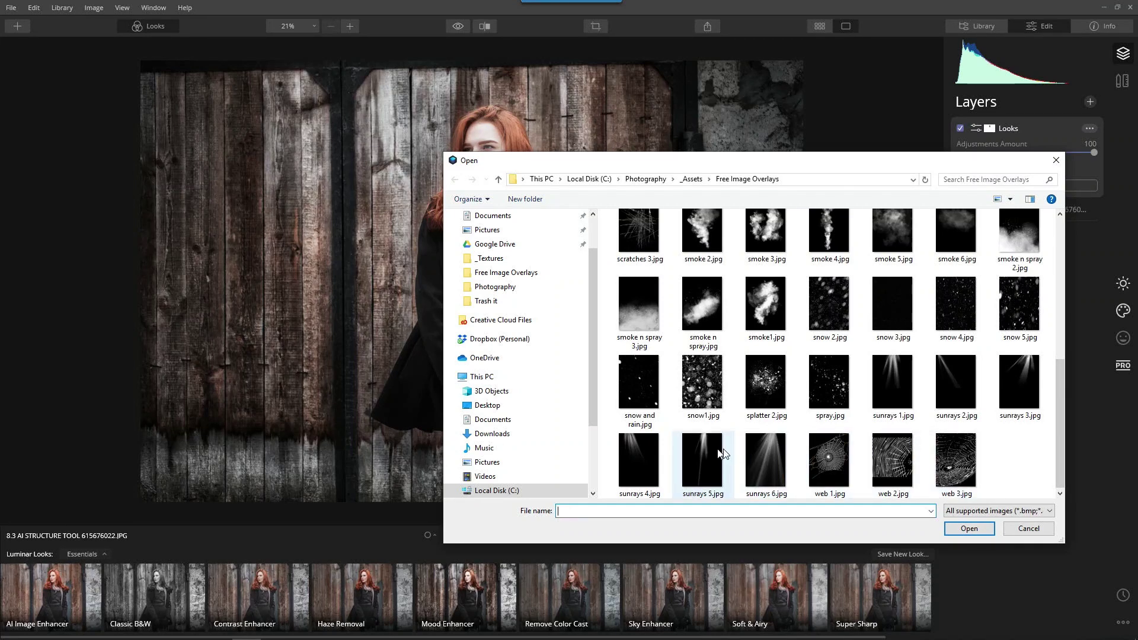
pyautogui.click(777, 448)
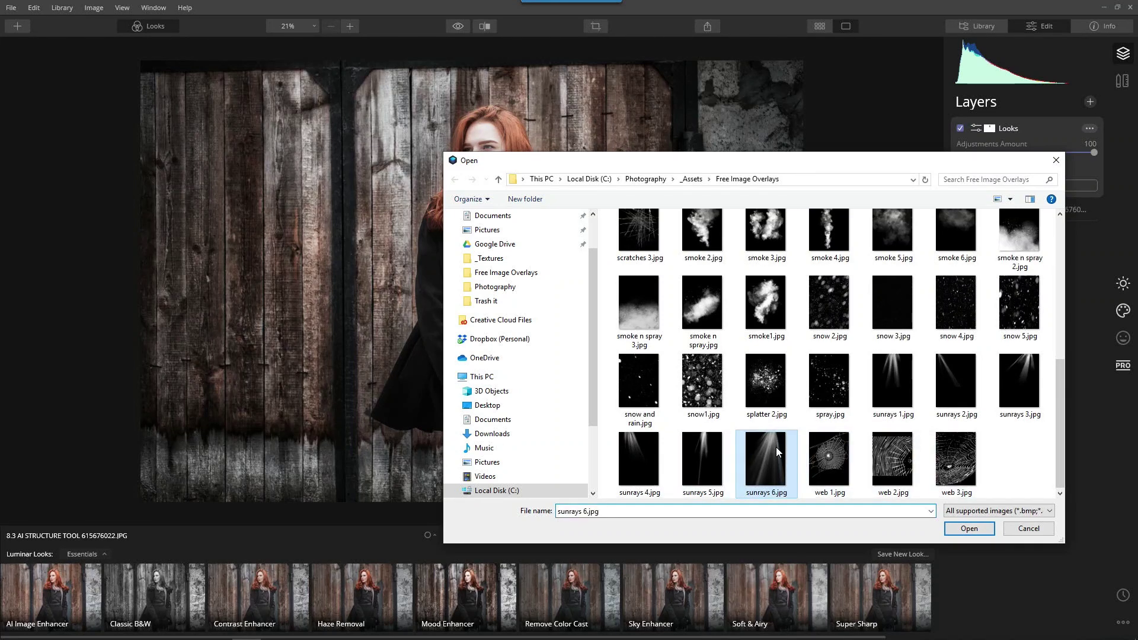
pyautogui.click(971, 530)
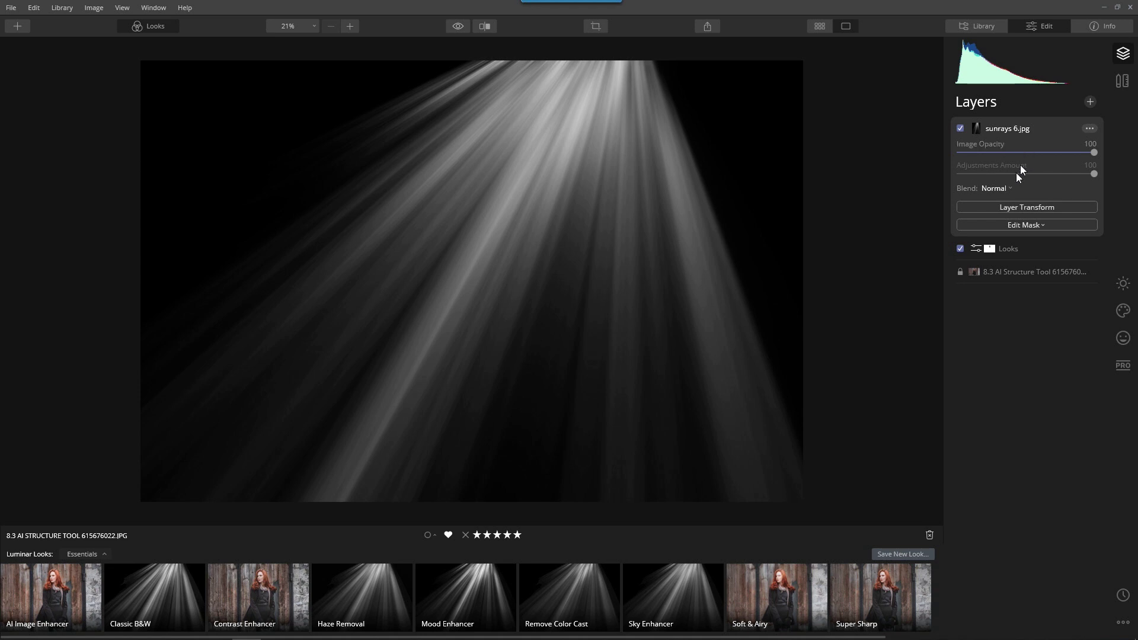
# Step: Blend the sunrays layer in Screen mode and lower its image opacity to 46
pyautogui.click(994, 191)
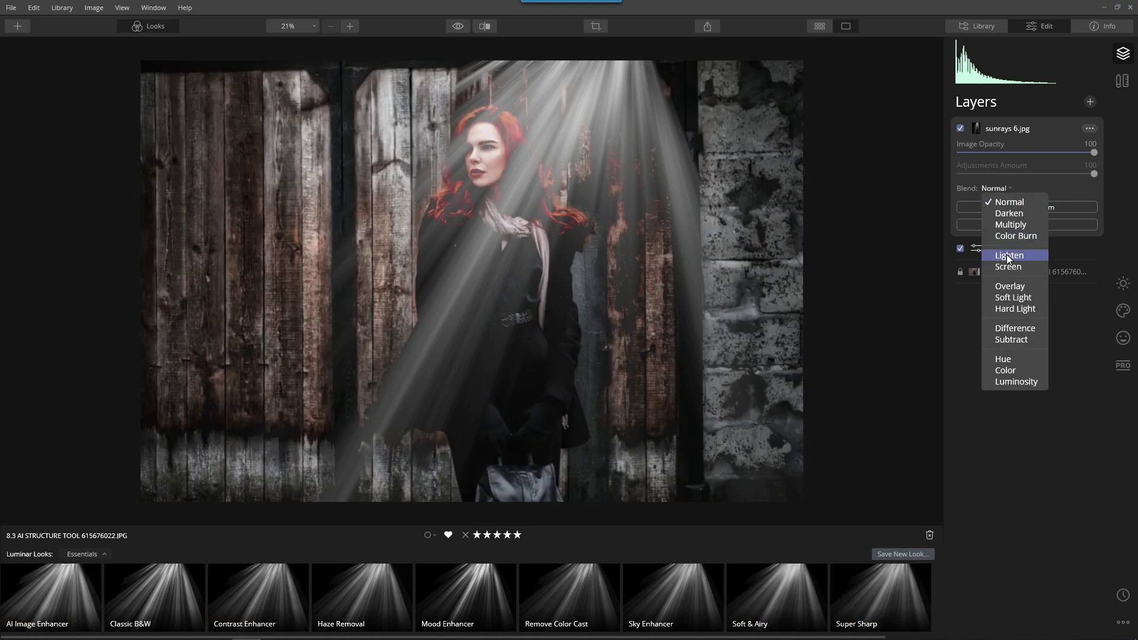
pyautogui.click(1016, 268)
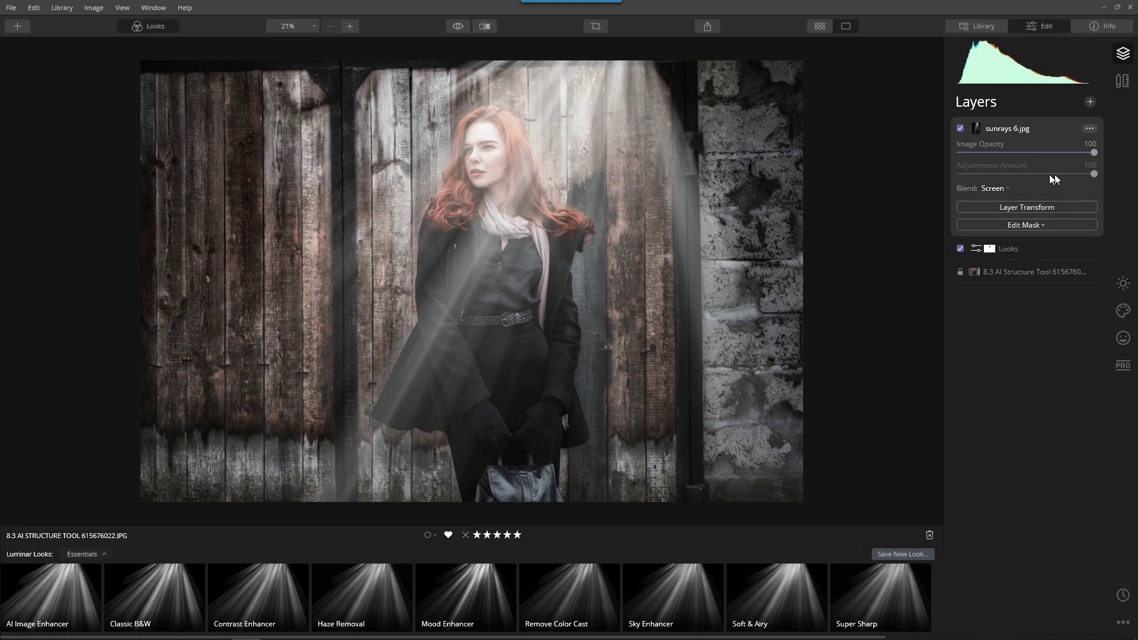
pyautogui.moveTo(1095, 153); pyautogui.dragTo(1024, 183)
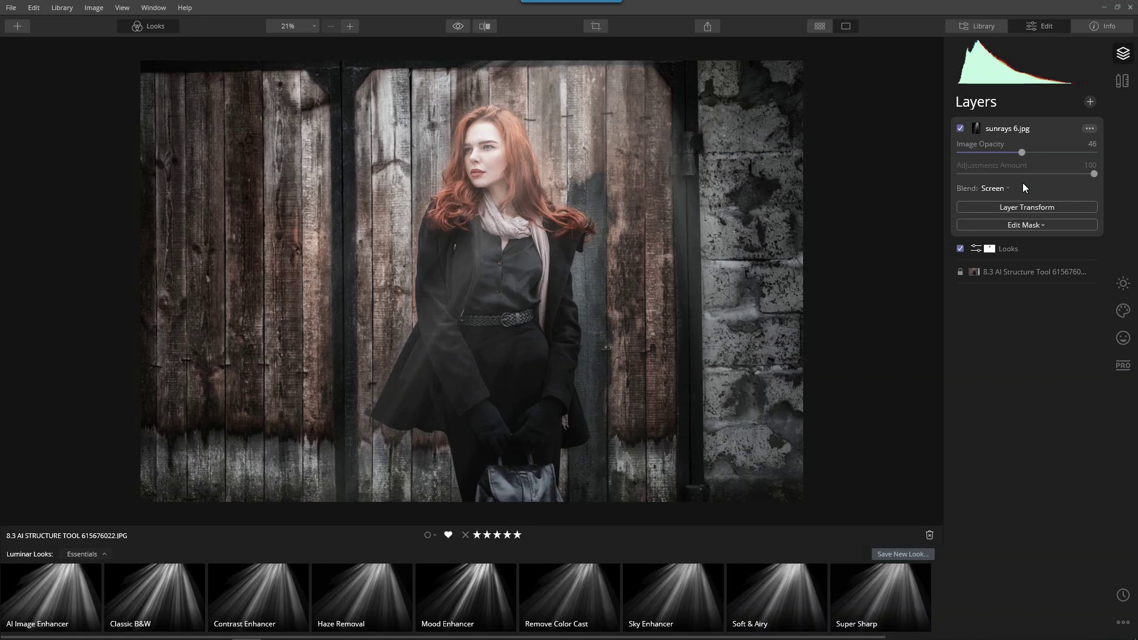
# Step: Create a stamped layer above the sunrays and apply the Mood Enhancer look to it at an amount of 70
pyautogui.click(1090, 102)
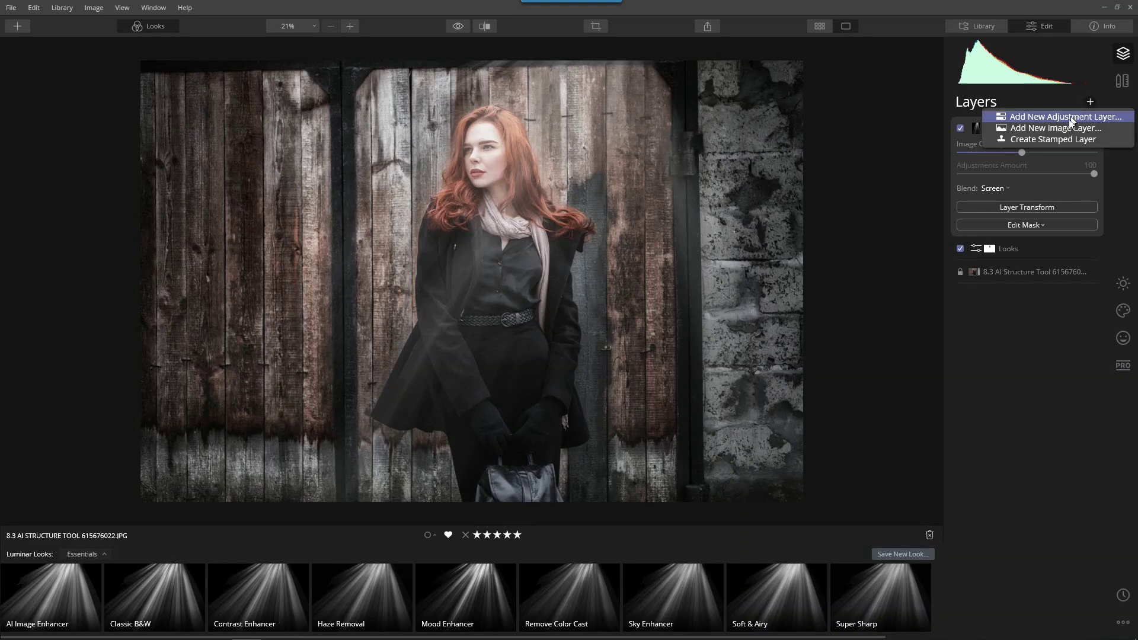
pyautogui.click(1059, 139)
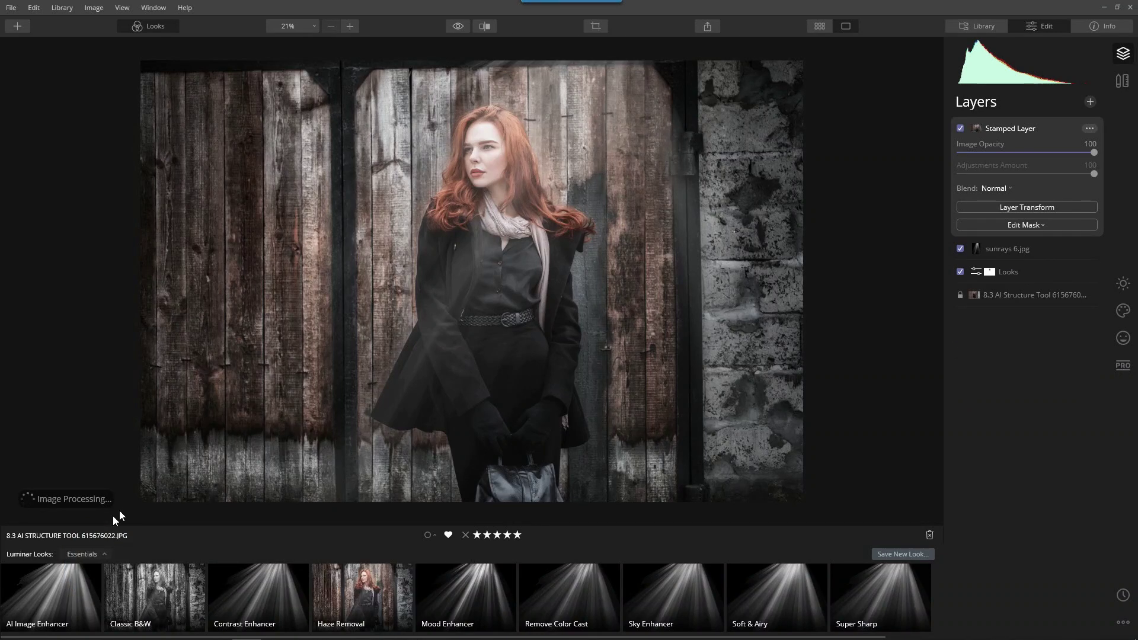
pyautogui.click(462, 596)
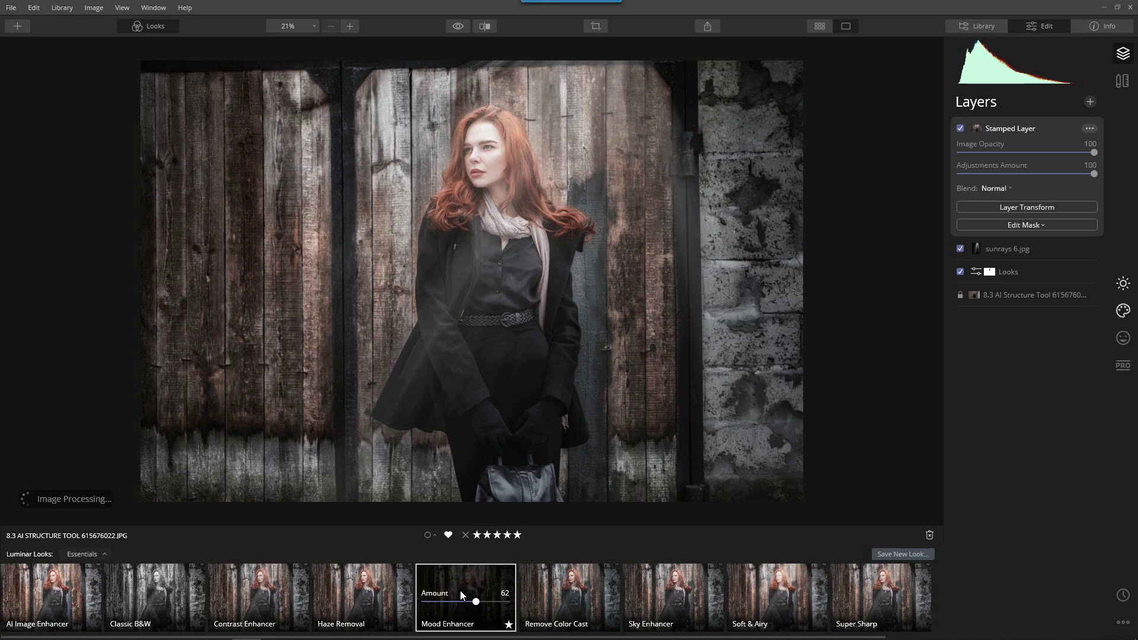
pyautogui.doubleClick(462, 596)
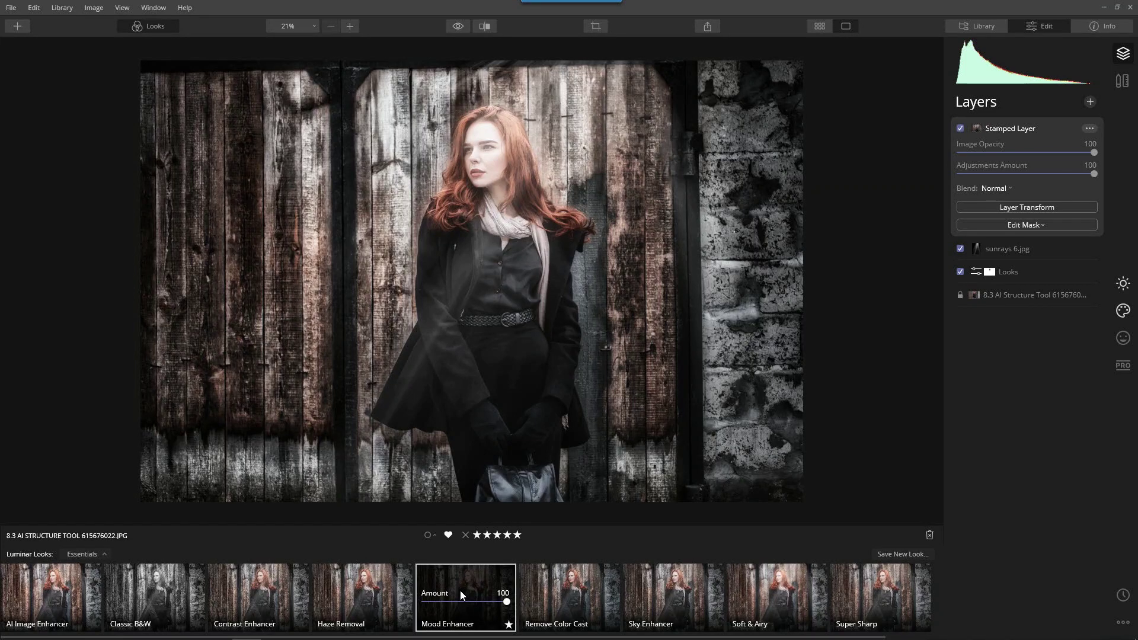
pyautogui.moveTo(507, 602)
pyautogui.mouseDown()
pyautogui.moveTo(436, 605)
pyautogui.moveTo(486, 609)
pyautogui.mouseUp()
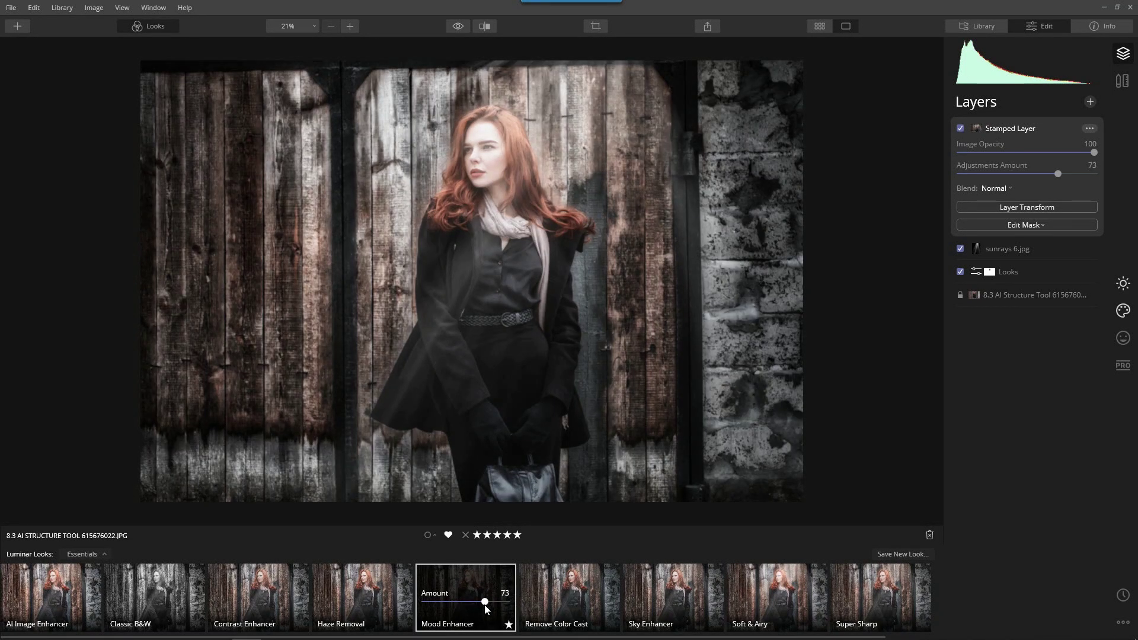
pyautogui.click(450, 27)
pyautogui.click(450, 26)
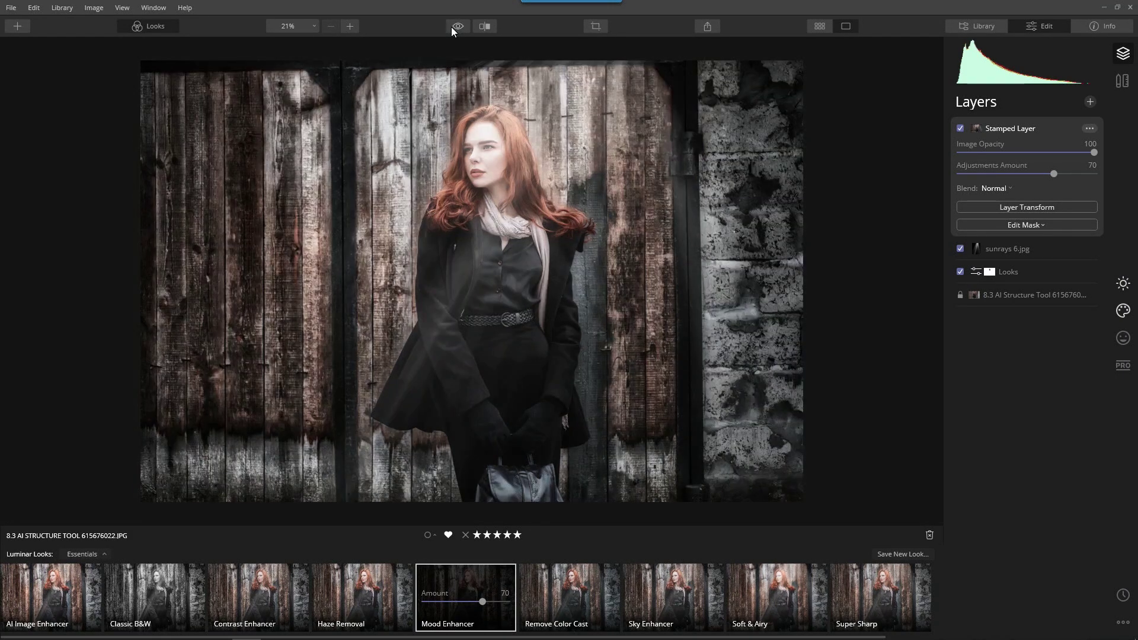